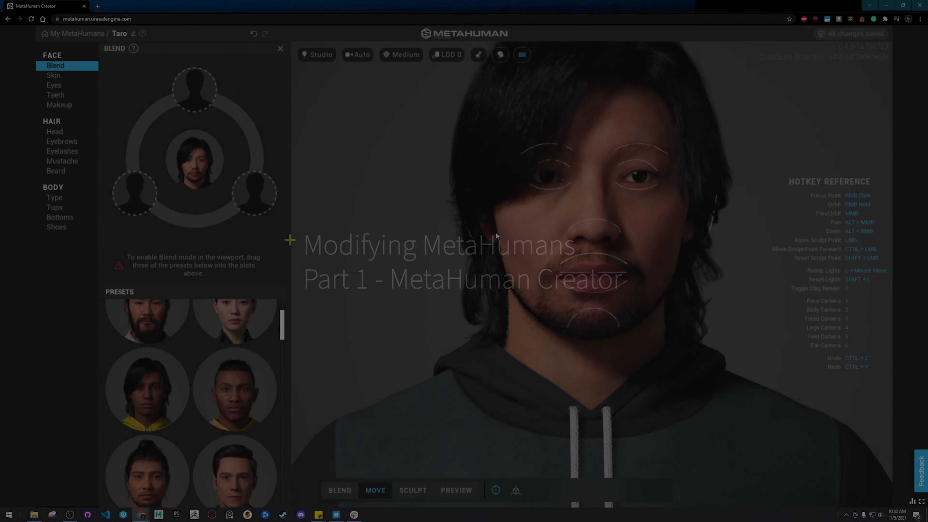
{"action": "mouse_move", "coordinate": [578, 246]}
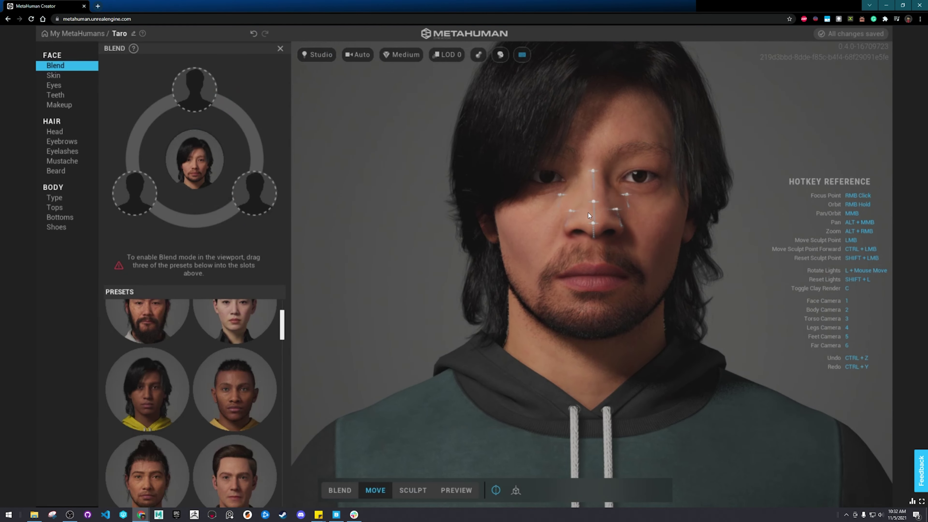
{"action": "right_click_drag", "start_coordinate": [646, 234], "coordinate": [360, 248]}
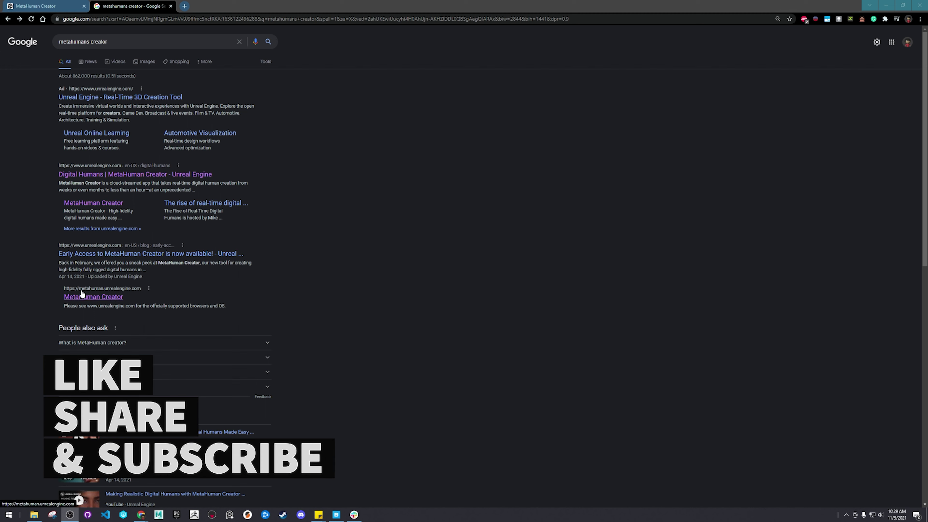
Open the MetaHuman Creator site from the search results, and return to the existing session by closing the duplicate page.
{"action": "left_click", "coordinate": [114, 295]}
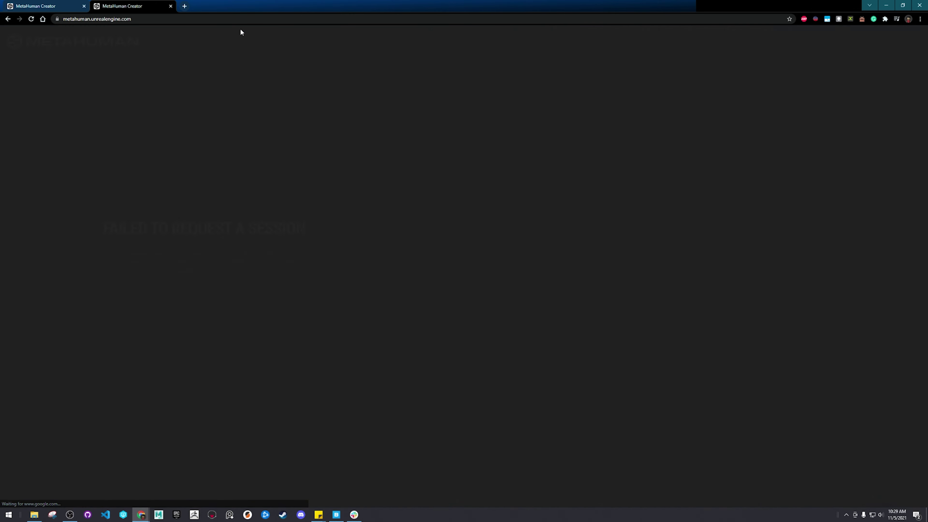
{"action": "left_click", "coordinate": [170, 7]}
Look through the starting-point characters and the saved characters in My MetaHumans.
{"action": "scroll", "coordinate": [205, 322], "scroll_direction": "up", "scroll_amount": 5}
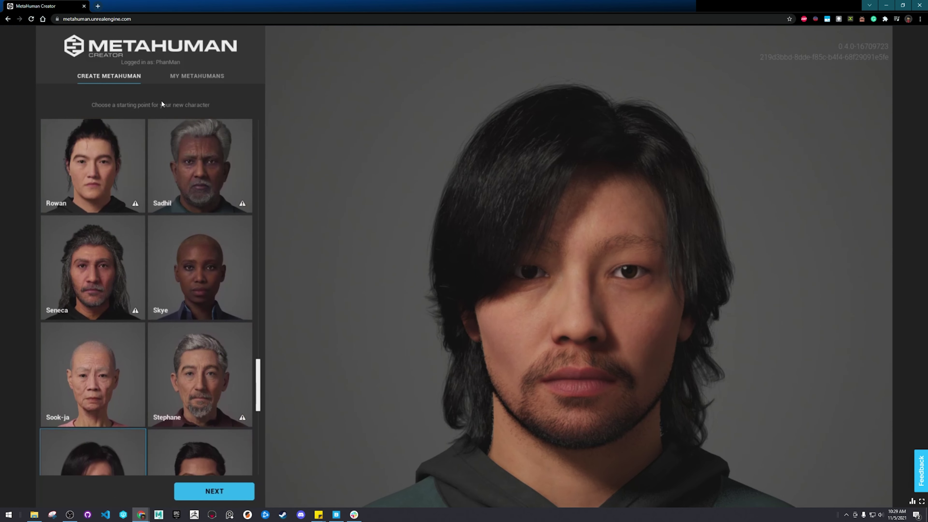
{"action": "scroll", "coordinate": [176, 224], "scroll_direction": "down", "scroll_amount": 7}
{"action": "scroll", "coordinate": [170, 198], "scroll_direction": "up", "scroll_amount": 3}
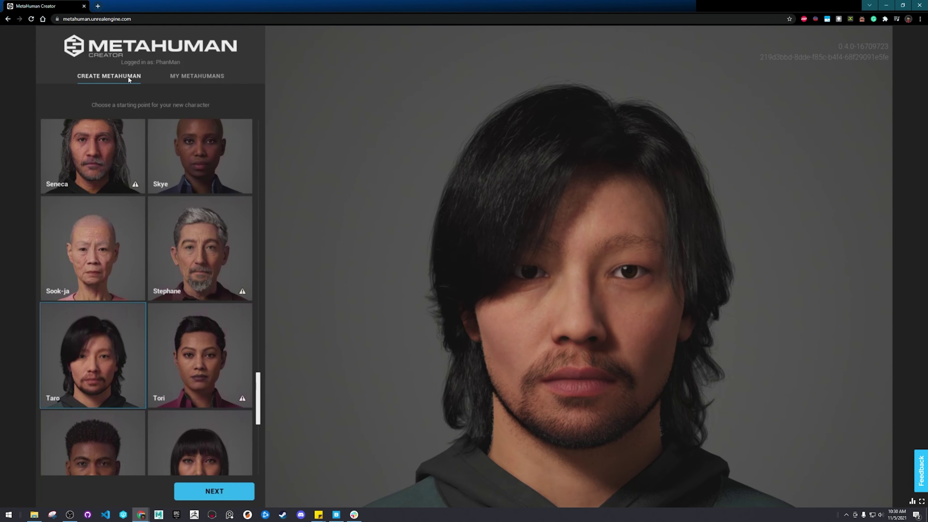
{"action": "left_click", "coordinate": [212, 76]}
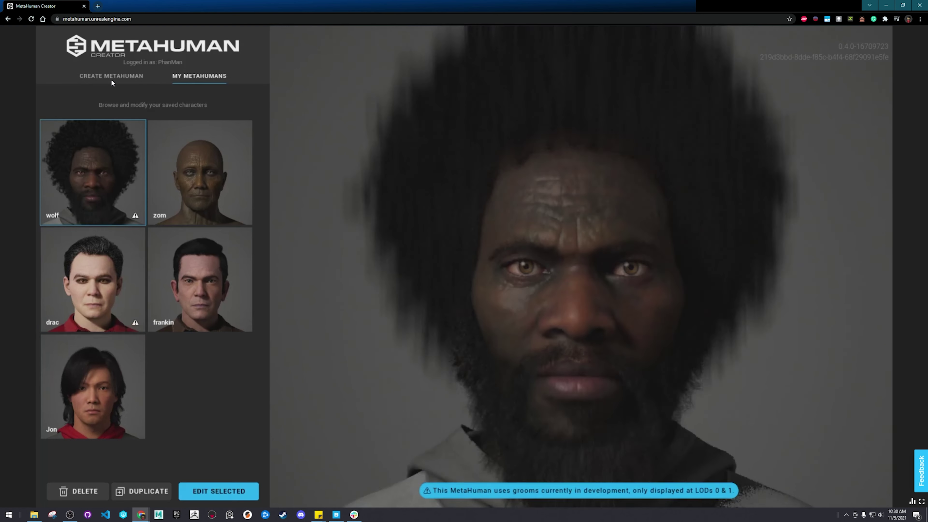
Return to creating a new MetaHuman and choose Taro as the starting point.
{"action": "left_click", "coordinate": [111, 77]}
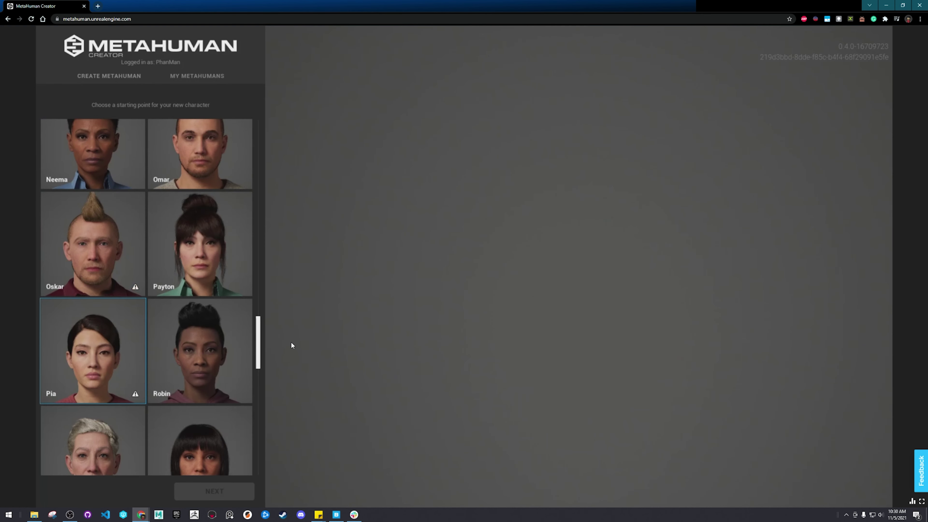
{"action": "scroll", "coordinate": [263, 341], "scroll_direction": "down", "scroll_amount": 5}
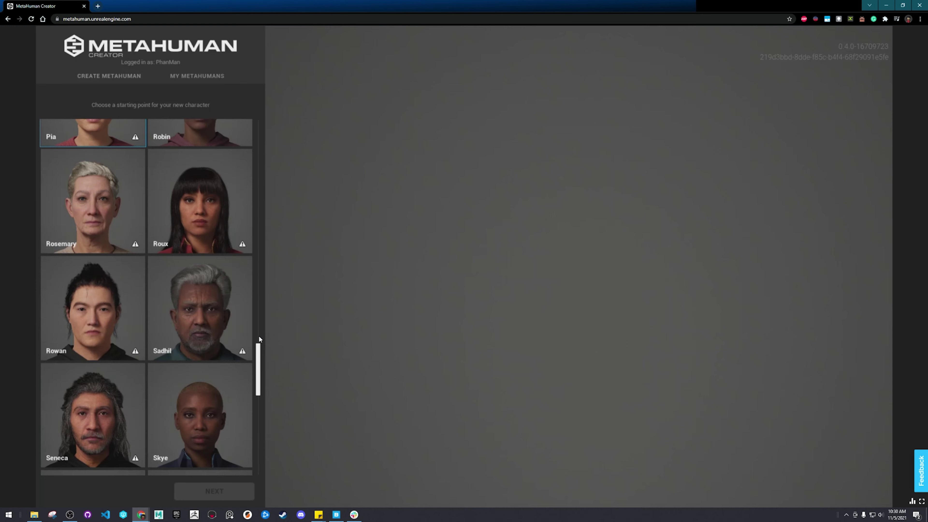
{"action": "scroll", "coordinate": [202, 330], "scroll_direction": "down", "scroll_amount": 8}
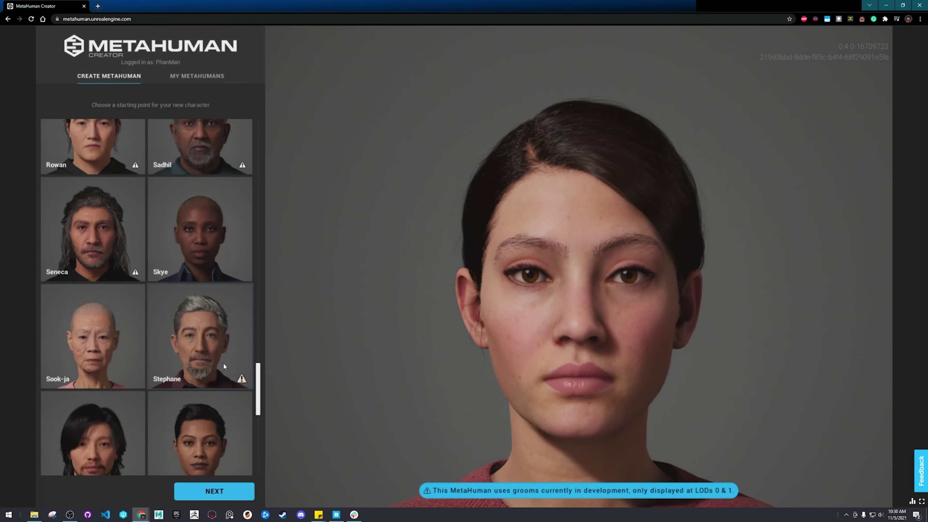
{"action": "scroll", "coordinate": [101, 220], "scroll_direction": "down", "scroll_amount": 4}
{"action": "scroll", "coordinate": [106, 153], "scroll_direction": "up", "scroll_amount": 2}
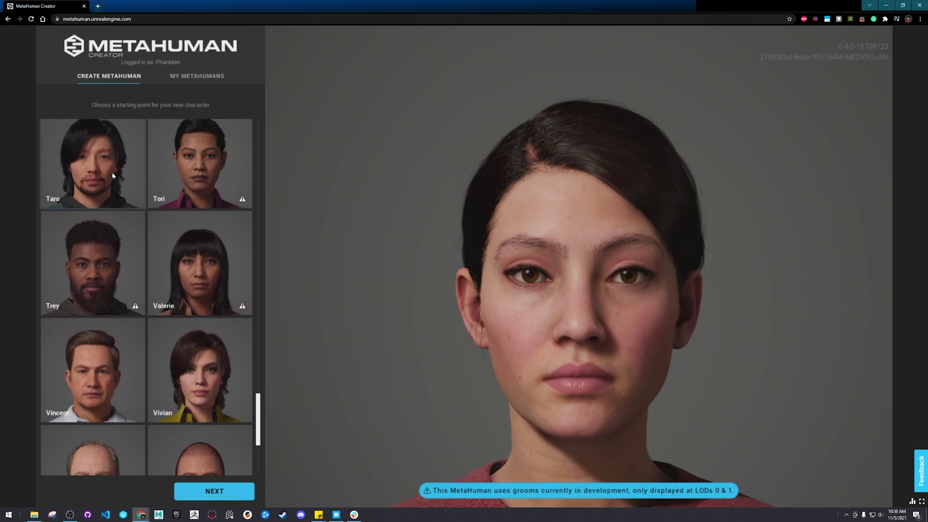
{"action": "left_click", "coordinate": [113, 197]}
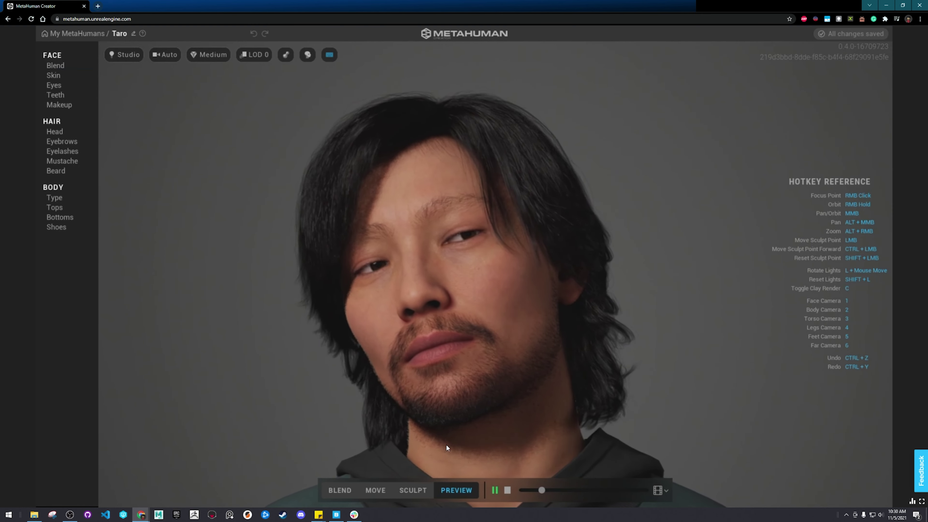
Stop the preview animation and examine Taro's head from several angles using the torso and face cameras.
{"action": "left_click", "coordinate": [507, 490]}
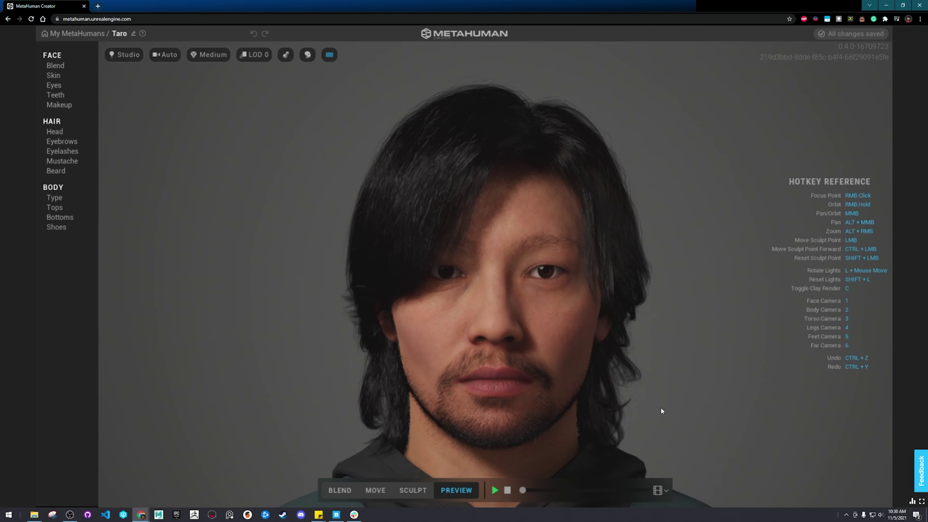
{"action": "right_click_drag", "start_coordinate": [660, 409], "coordinate": [574, 399]}
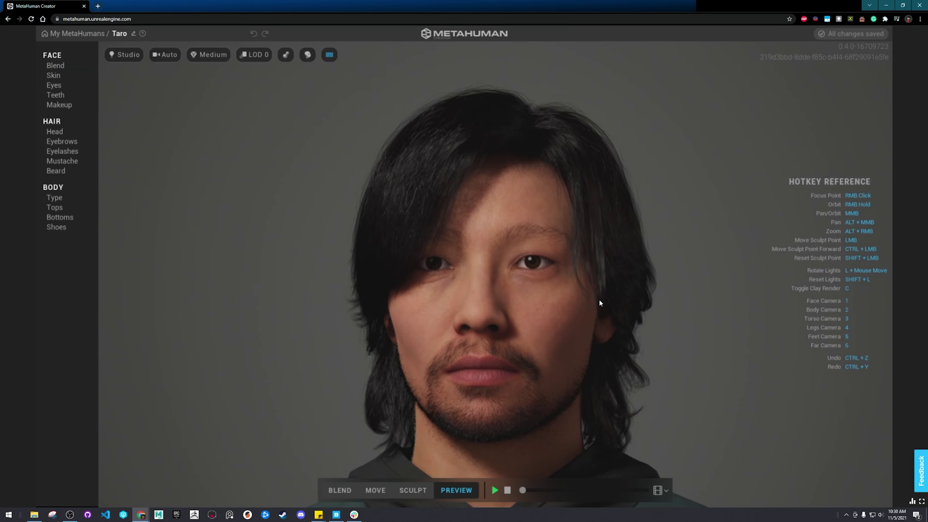
{"action": "right_click_drag", "start_coordinate": [742, 397], "coordinate": [725, 364]}
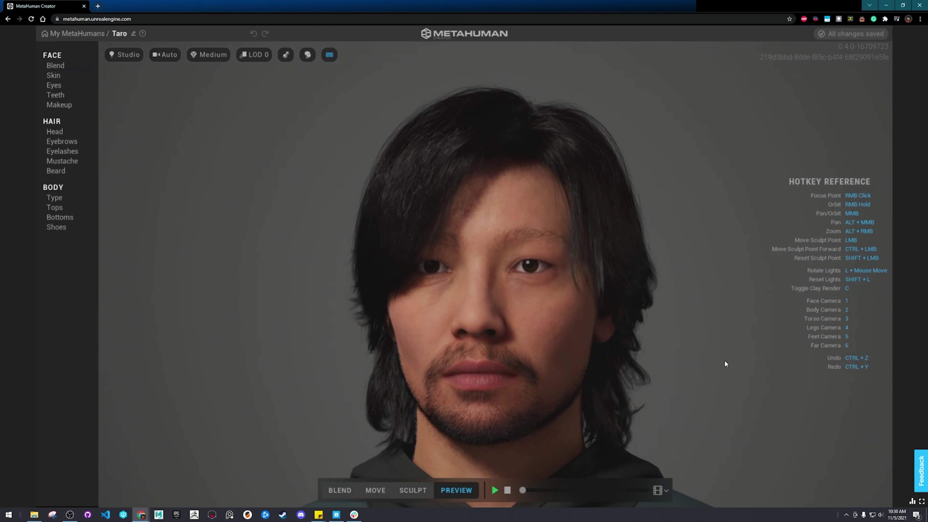
{"action": "right_click_drag", "start_coordinate": [705, 324], "coordinate": [705, 142]}
{"action": "key", "text": "3"}
{"action": "key", "text": "1"}
{"action": "right_click_drag", "start_coordinate": [584, 347], "coordinate": [664, 299]}
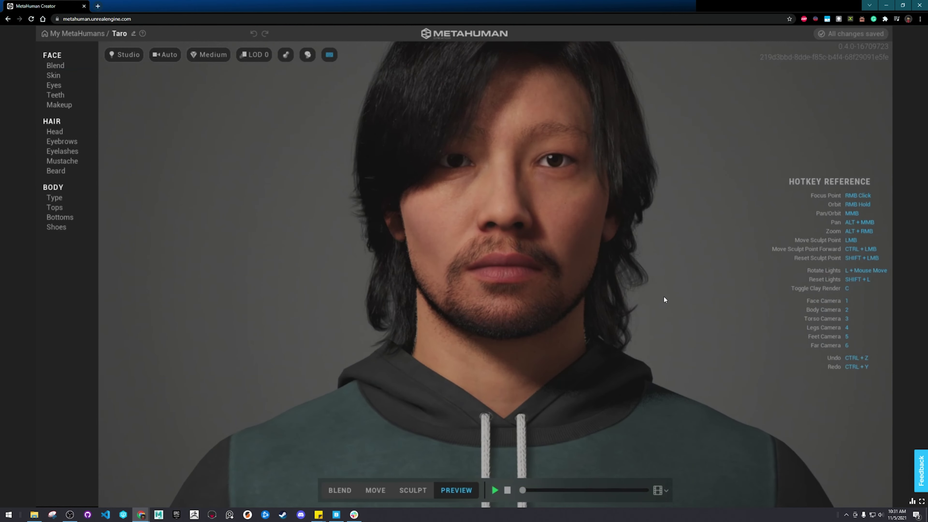
{"action": "right_click_drag", "start_coordinate": [735, 145], "coordinate": [615, 312]}
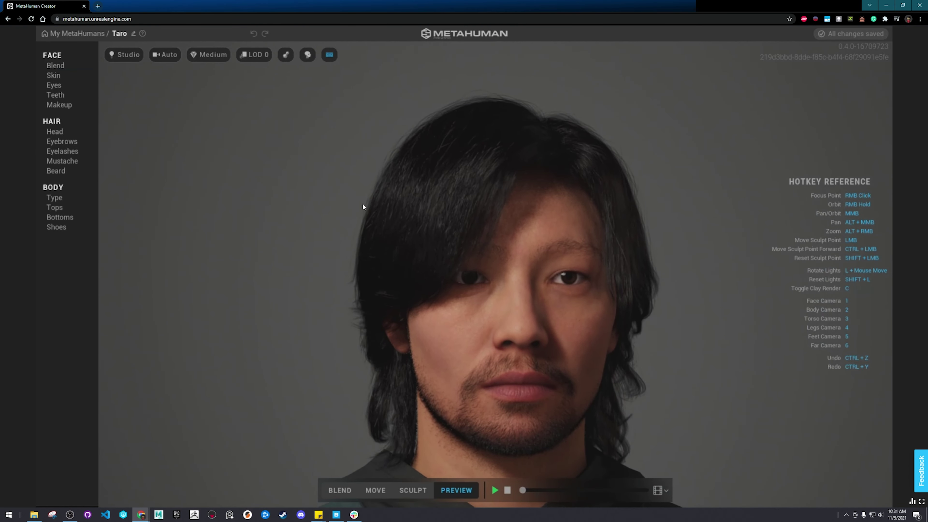
Examine the character with the torso camera, focusing on the mouth and chin area and viewing the head closer and from different sides.
{"action": "key", "text": "3"}
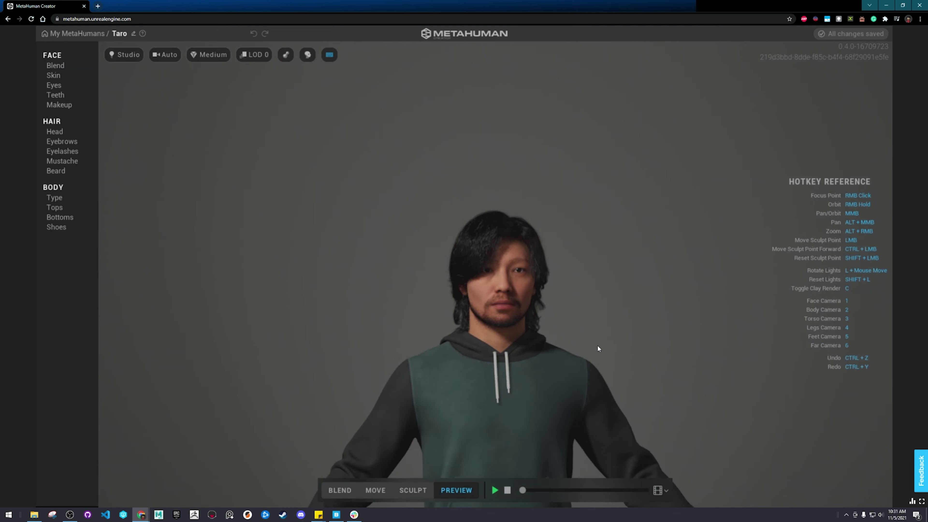
{"action": "right_click_drag", "start_coordinate": [499, 320], "coordinate": [230, 290]}
{"action": "right_click", "coordinate": [496, 278]}
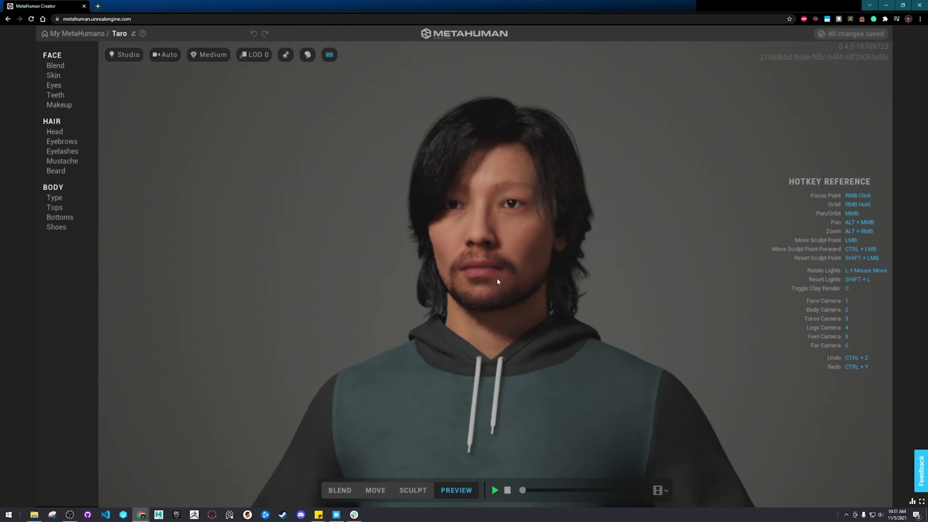
{"action": "right_click", "coordinate": [504, 279]}
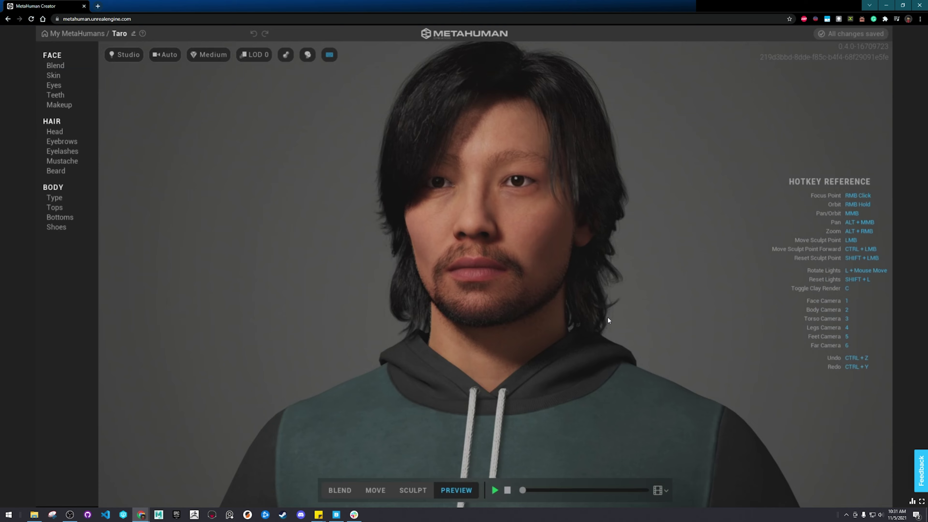
{"action": "scroll", "coordinate": [608, 314], "scroll_direction": "up", "scroll_amount": 3}
{"action": "right_click_drag", "start_coordinate": [596, 249], "coordinate": [605, 269]}
{"action": "scroll", "coordinate": [606, 269], "scroll_direction": "down", "scroll_amount": 3}
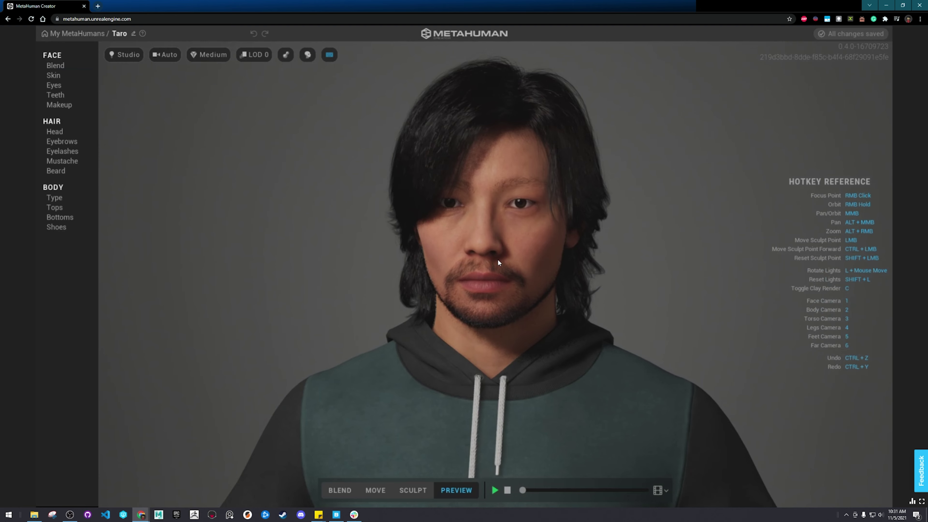
{"action": "right_click_drag", "start_coordinate": [520, 259], "coordinate": [506, 271]}
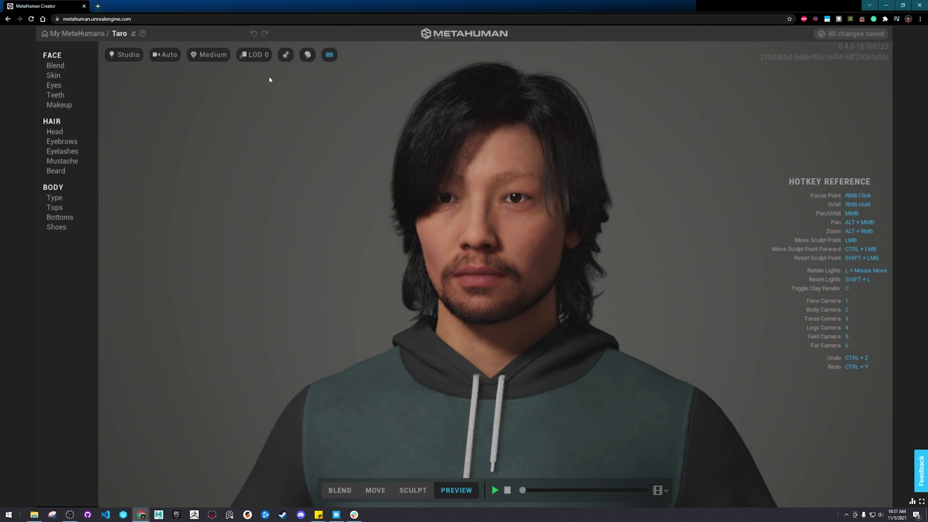
Open the face blend settings and fill the three blend slots with Aoi, the yellow-hoodie preset and Chandra.
{"action": "left_click", "coordinate": [66, 67]}
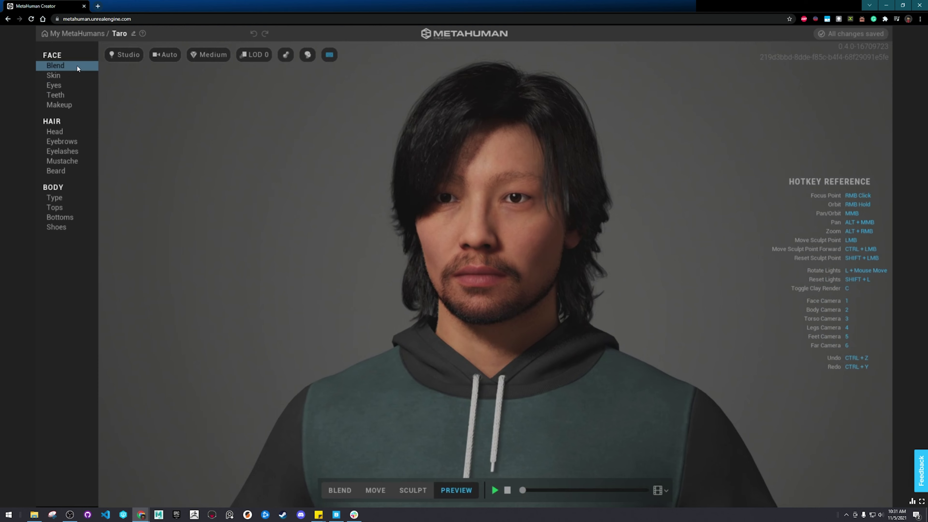
{"action": "left_click", "coordinate": [76, 69]}
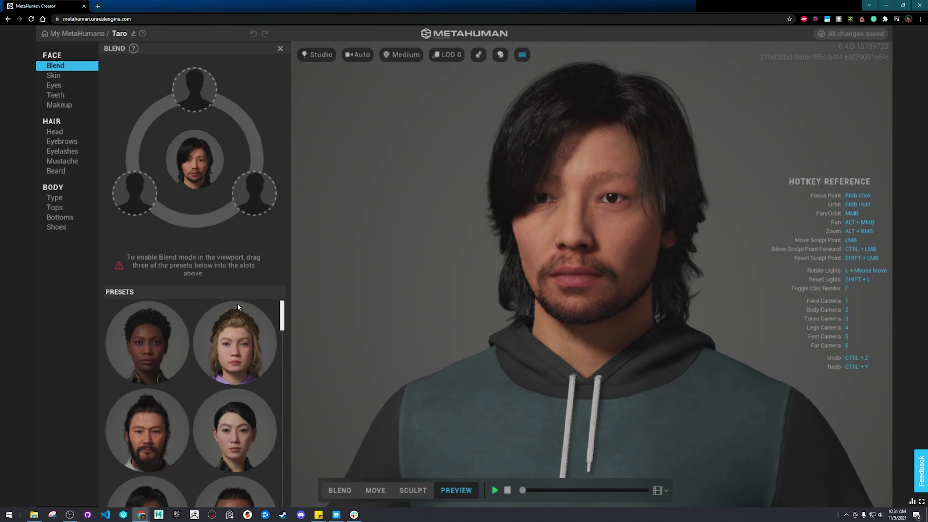
{"action": "scroll", "coordinate": [263, 399], "scroll_direction": "down", "scroll_amount": 5}
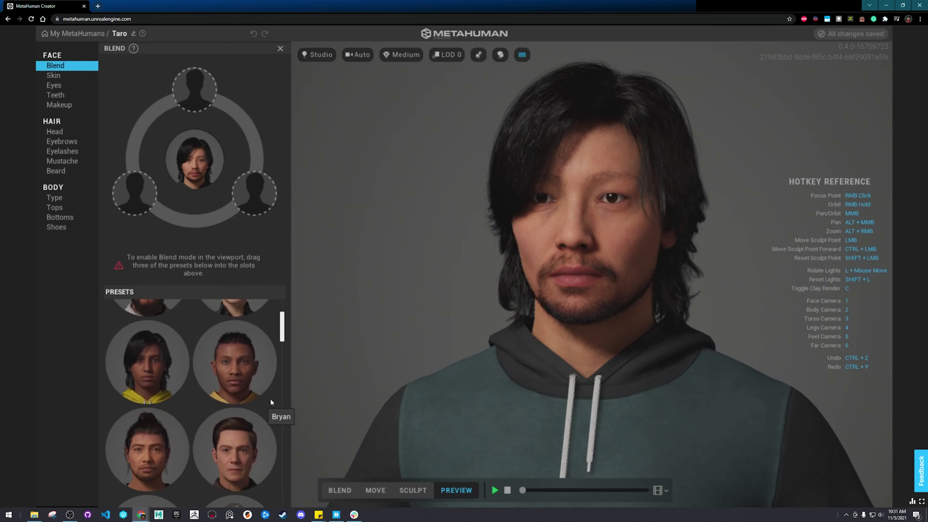
{"action": "scroll", "coordinate": [245, 422], "scroll_direction": "up", "scroll_amount": 5}
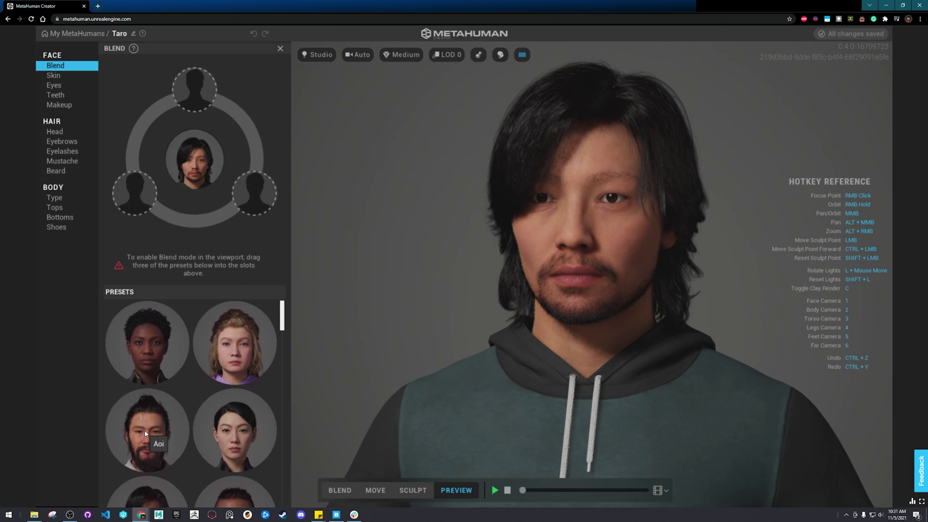
{"action": "left_click_drag", "start_coordinate": [144, 430], "coordinate": [136, 195]}
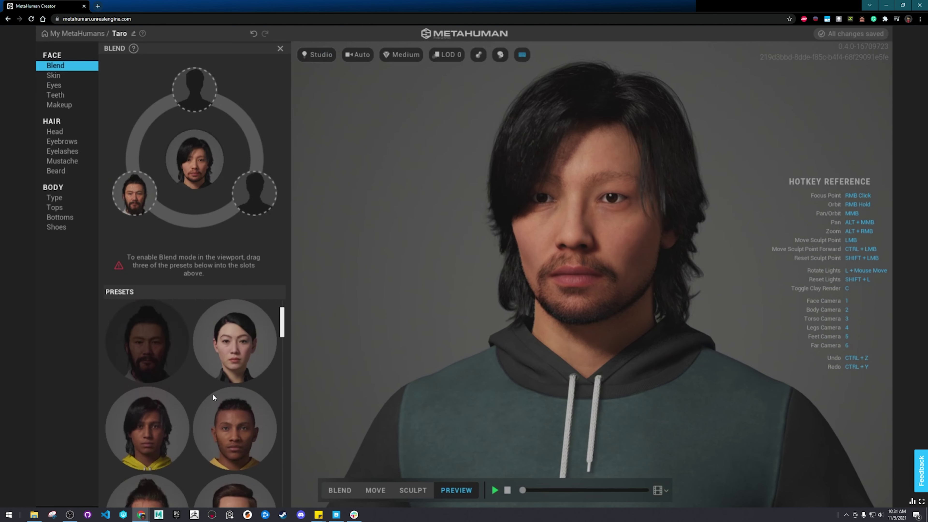
{"action": "scroll", "coordinate": [212, 393], "scroll_direction": "down", "scroll_amount": 1}
{"action": "left_click_drag", "start_coordinate": [150, 390], "coordinate": [198, 95]}
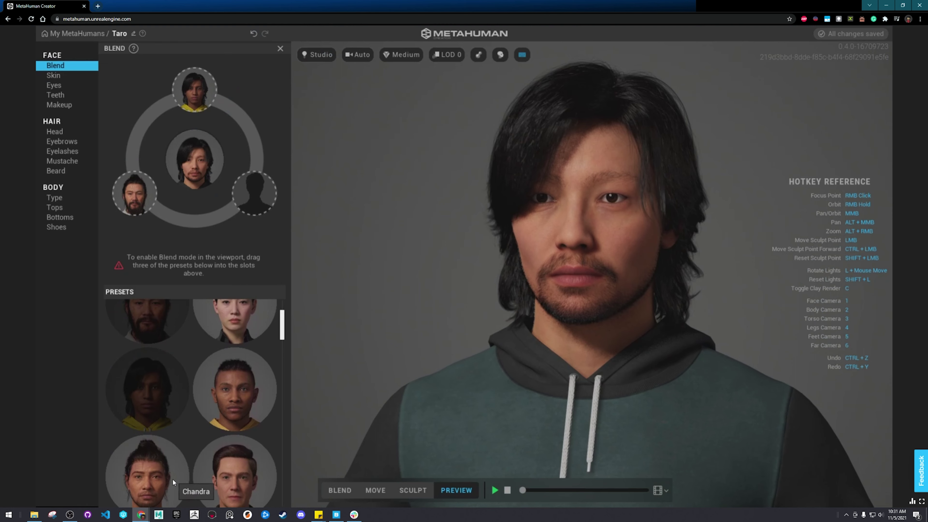
{"action": "mouse_move", "coordinate": [167, 481]}
{"action": "left_mouse_down"}
{"action": "mouse_move", "coordinate": [306, 162]}
{"action": "mouse_move", "coordinate": [266, 201]}
{"action": "left_mouse_up"}
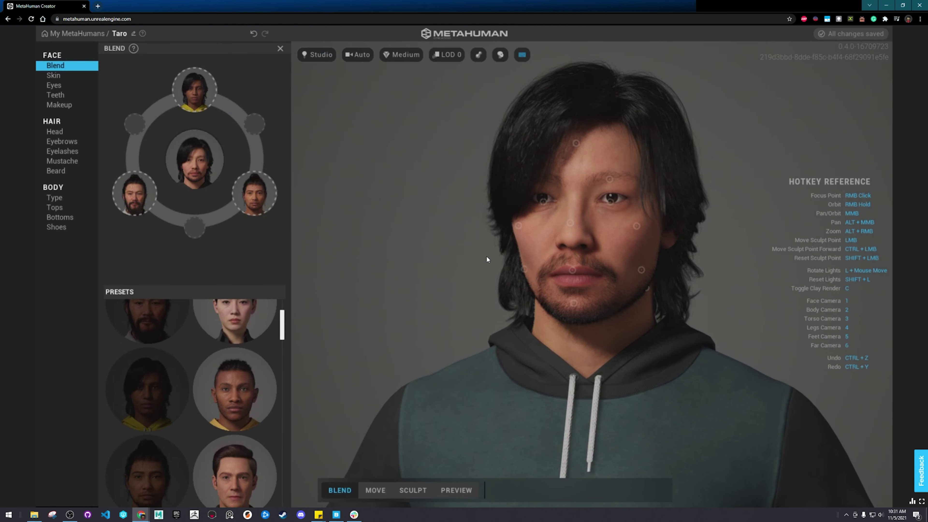
Blend the cheek region toward one of the assigned presets and add Bryan as a fourth blend preset.
{"action": "right_click_drag", "start_coordinate": [486, 255], "coordinate": [515, 243]}
{"action": "left_click_drag", "start_coordinate": [532, 223], "coordinate": [444, 237]}
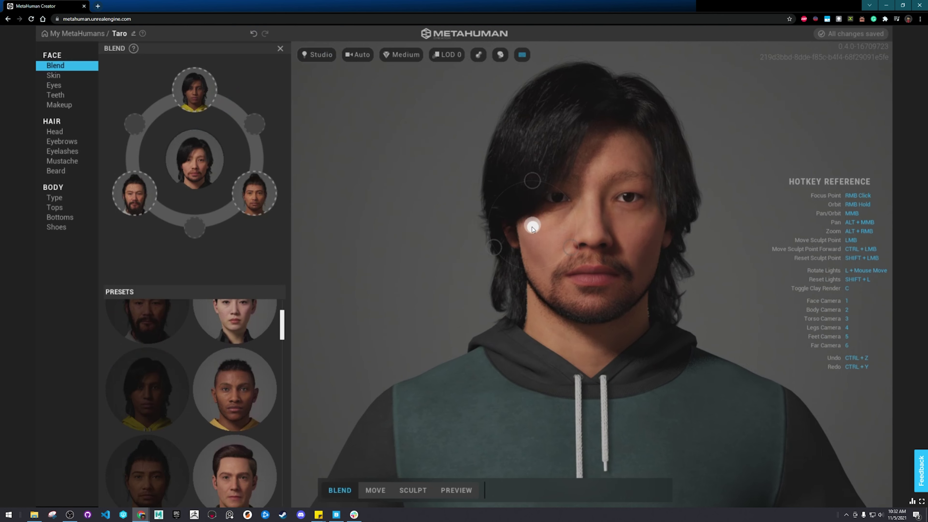
{"action": "left_click_drag", "start_coordinate": [228, 417], "coordinate": [198, 228]}
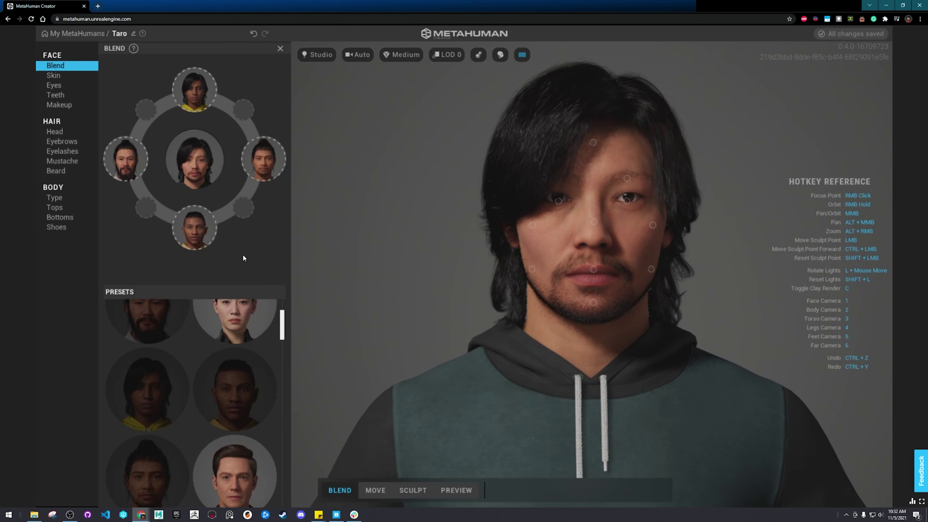
Remove all four presets from the blend circle and switch the viewport to Sculpt mode.
{"action": "left_click", "coordinate": [211, 211]}
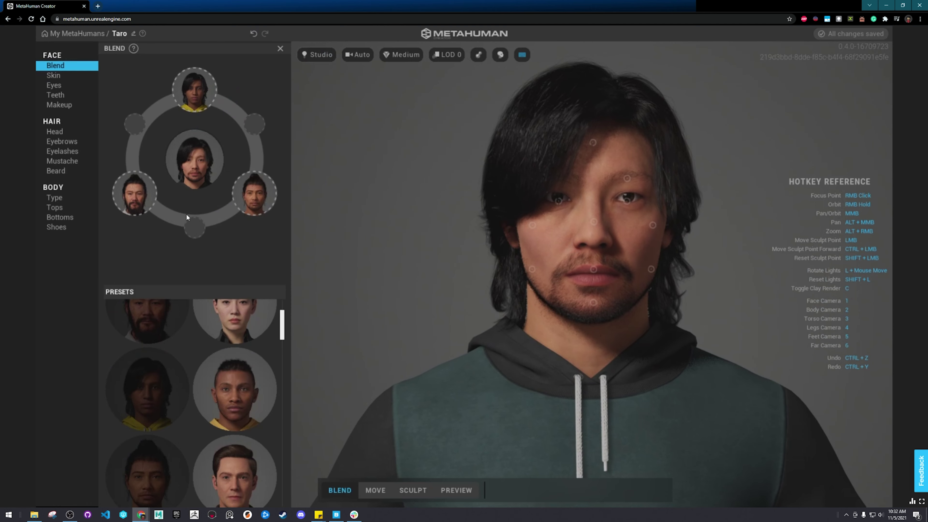
{"action": "left_click", "coordinate": [150, 177]}
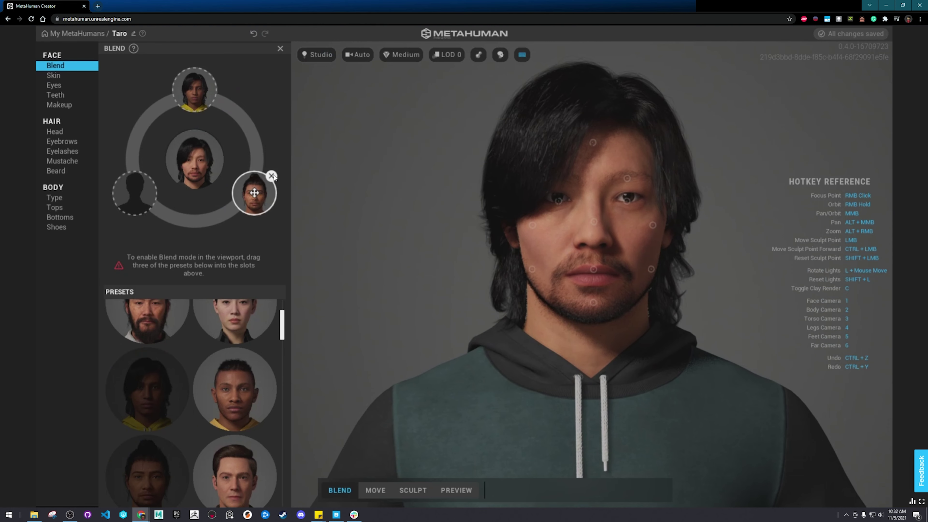
{"action": "left_click", "coordinate": [272, 176]}
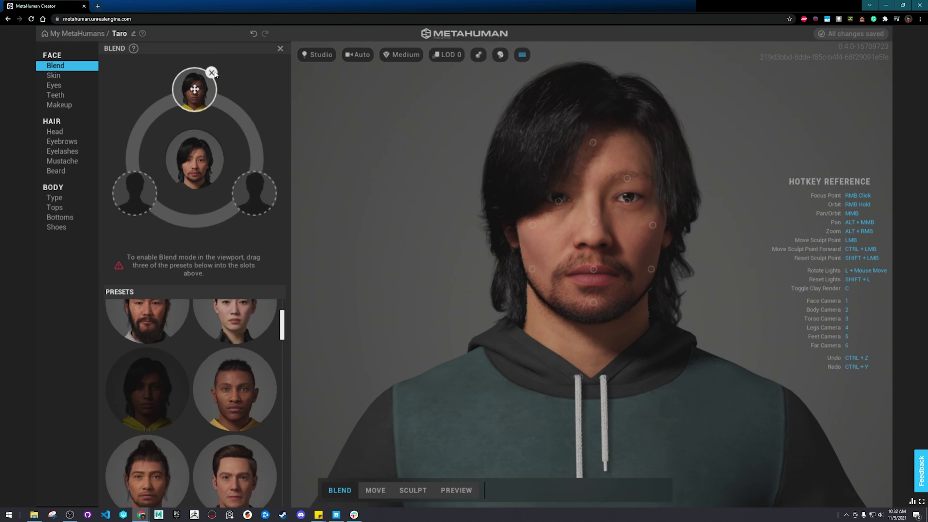
{"action": "left_click", "coordinate": [211, 73]}
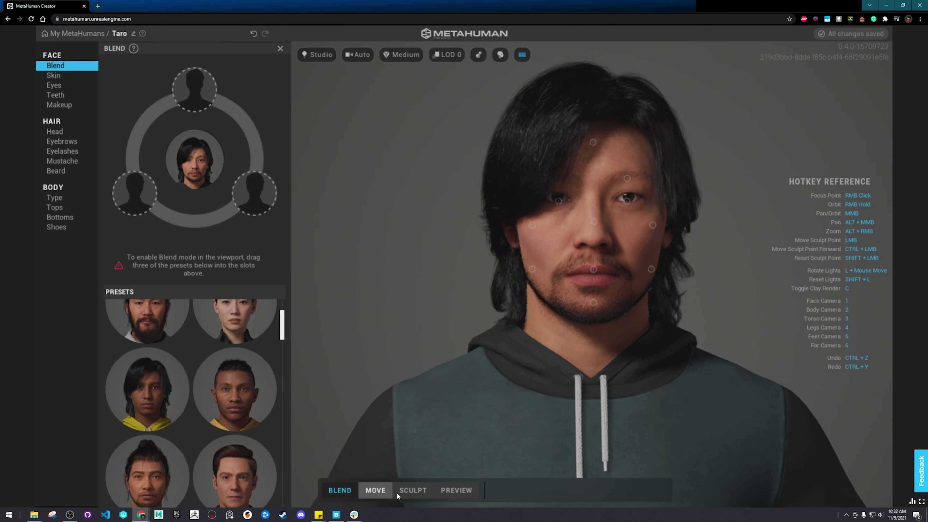
{"action": "left_click", "coordinate": [406, 496]}
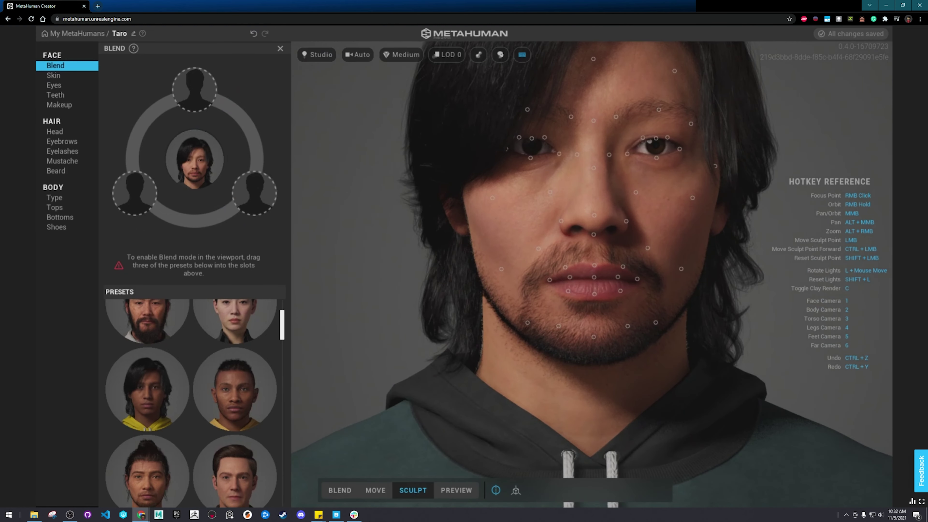
Try shifting the lower lip and chin area with the Move tool and undo the change.
{"action": "left_click", "coordinate": [375, 489]}
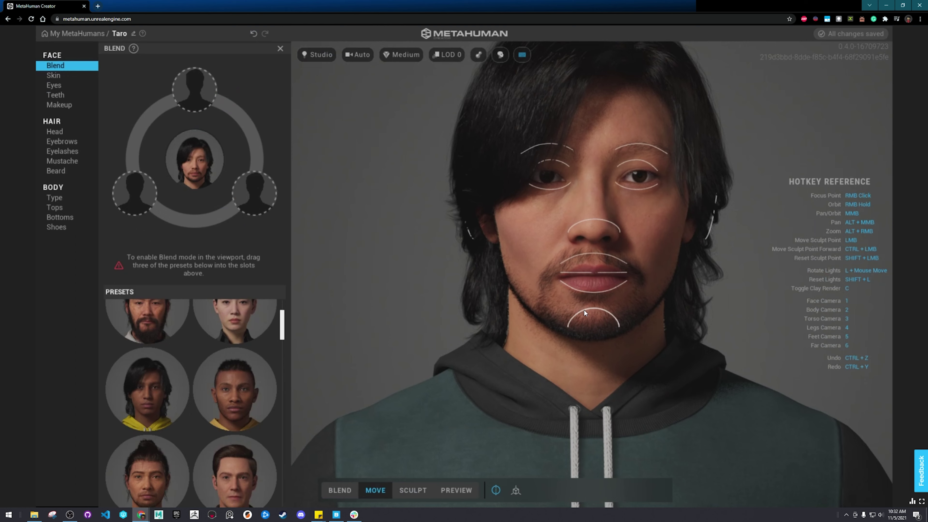
{"action": "left_click_drag", "start_coordinate": [583, 309], "coordinate": [530, 314]}
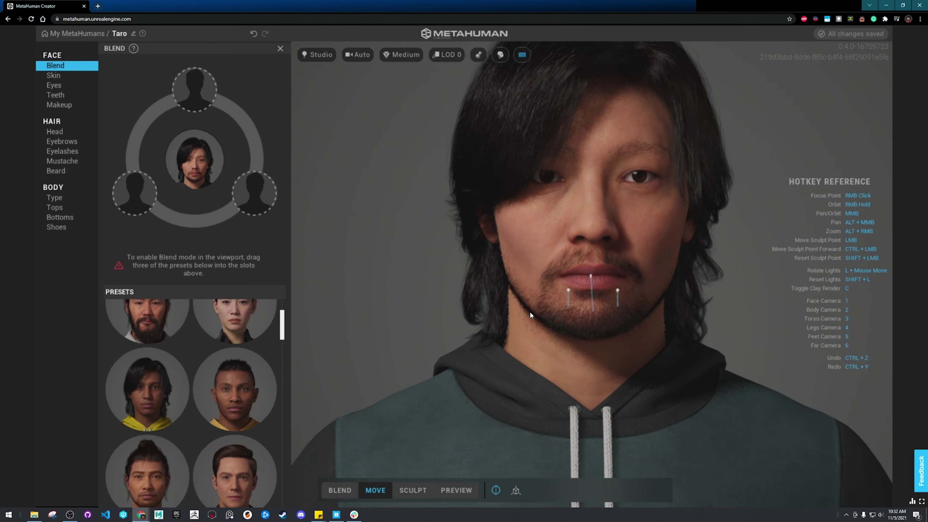
{"action": "left_click_drag", "start_coordinate": [584, 294], "coordinate": [731, 210]}
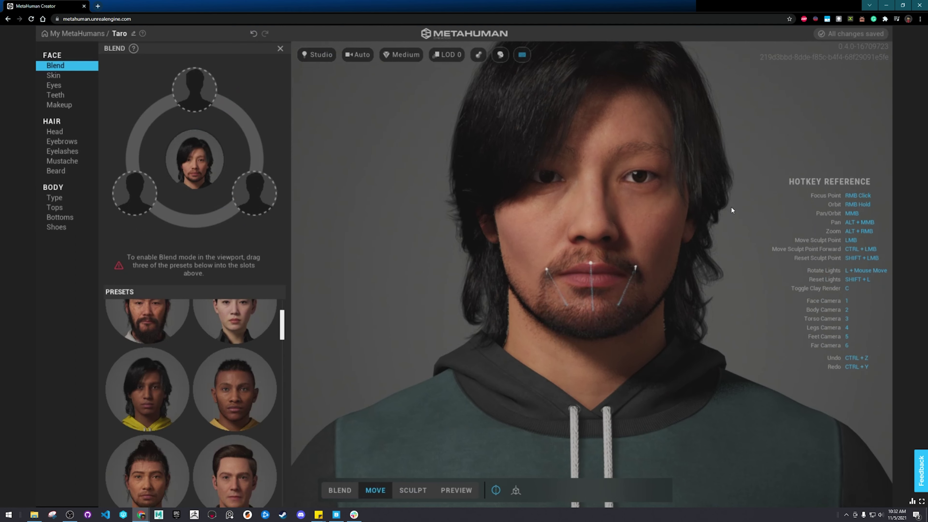
{"action": "key", "text": "ctrl+z"}
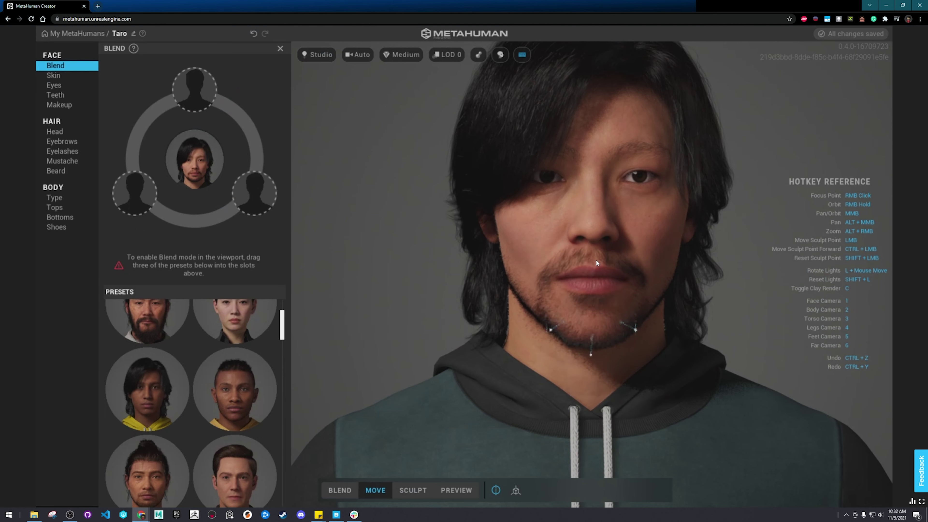
{"action": "mouse_move", "coordinate": [591, 305]}
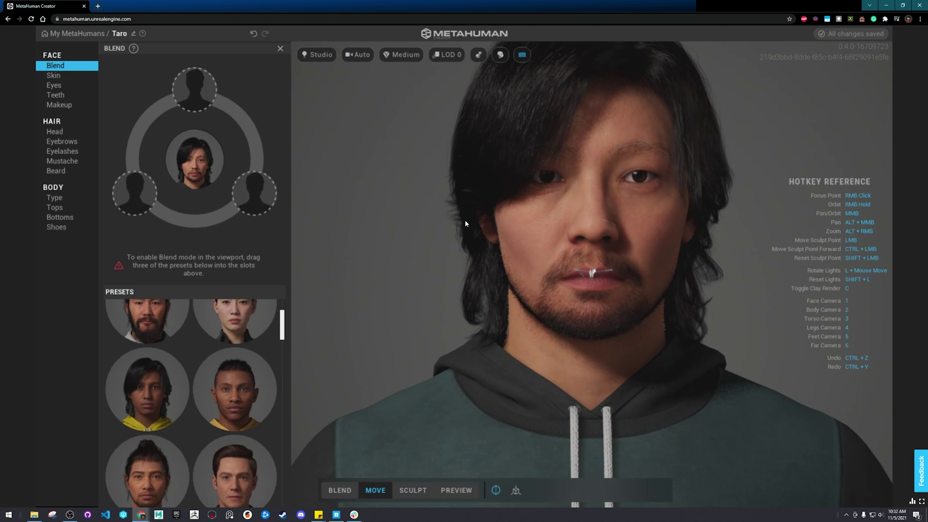
{"action": "mouse_move", "coordinate": [594, 256]}
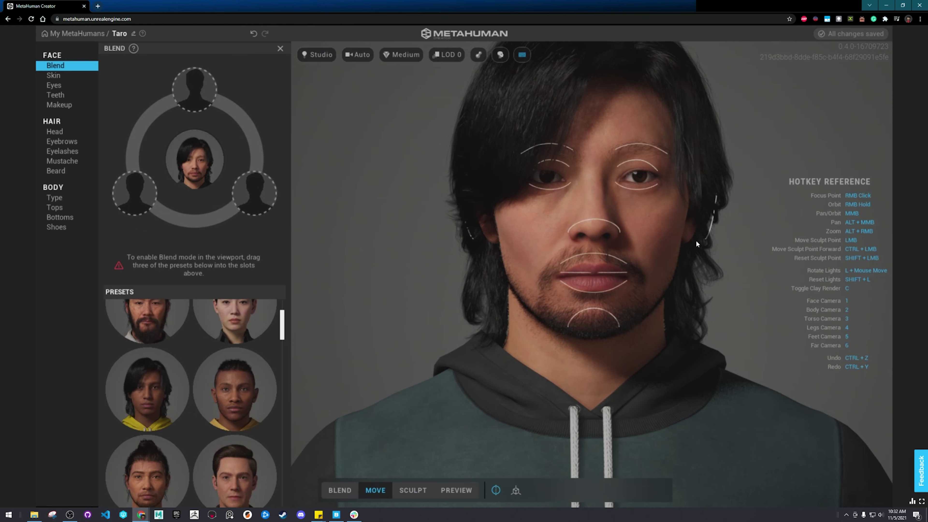
Remove the character's long hair by applying the bald head style, exposing the ears.
{"action": "right_click_drag", "start_coordinate": [696, 241], "coordinate": [360, 248]}
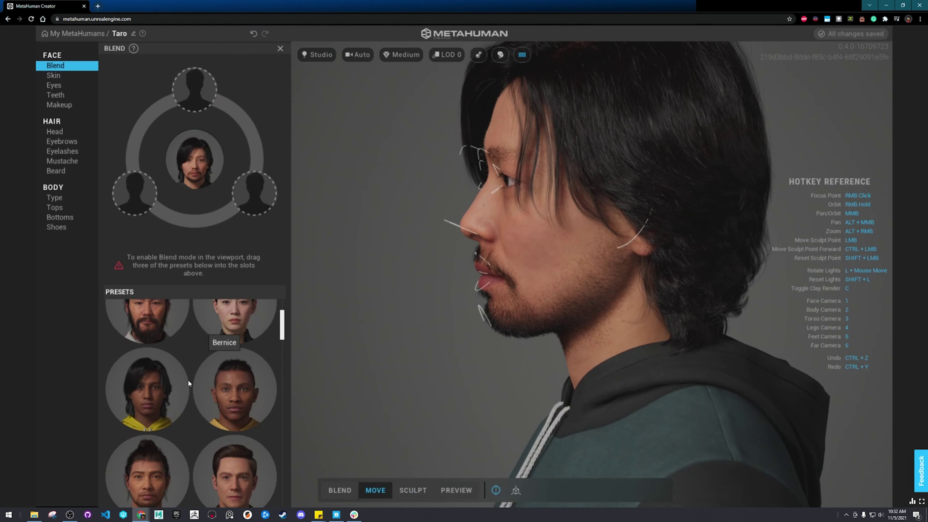
{"action": "left_click", "coordinate": [63, 131]}
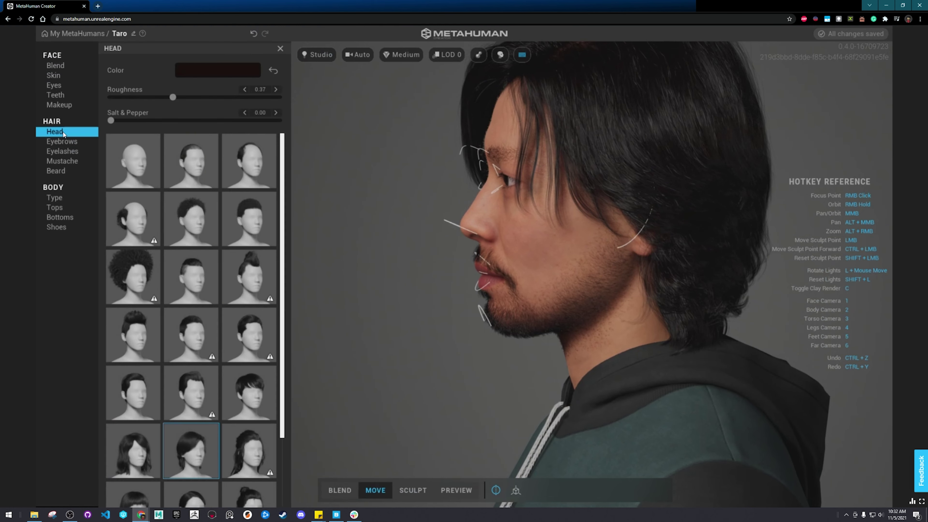
{"action": "left_click", "coordinate": [138, 166]}
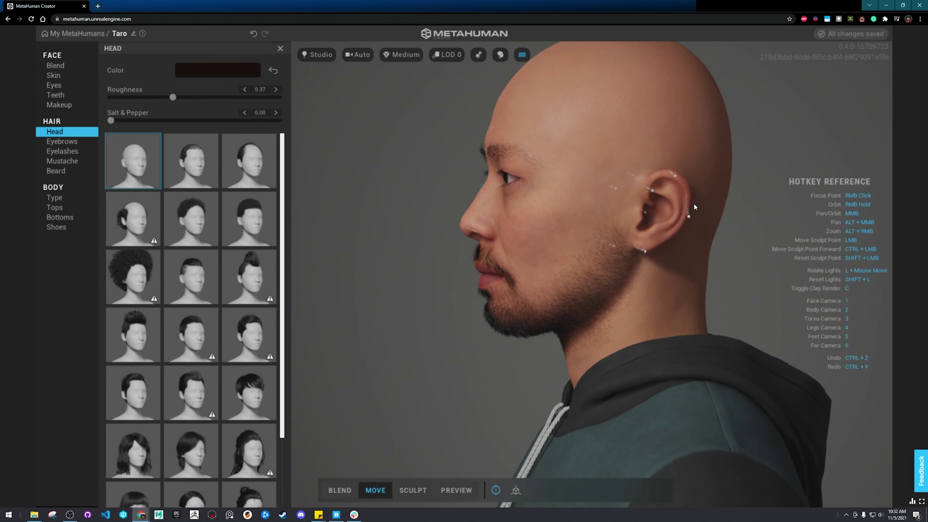
Reposition the ear from the side view and adjust the brow and lower eyelid with the Move tool.
{"action": "mouse_move", "coordinate": [695, 161]}
{"action": "left_mouse_down"}
{"action": "mouse_move", "coordinate": [652, 182]}
{"action": "mouse_move", "coordinate": [642, 203]}
{"action": "mouse_move", "coordinate": [638, 196]}
{"action": "left_mouse_up"}
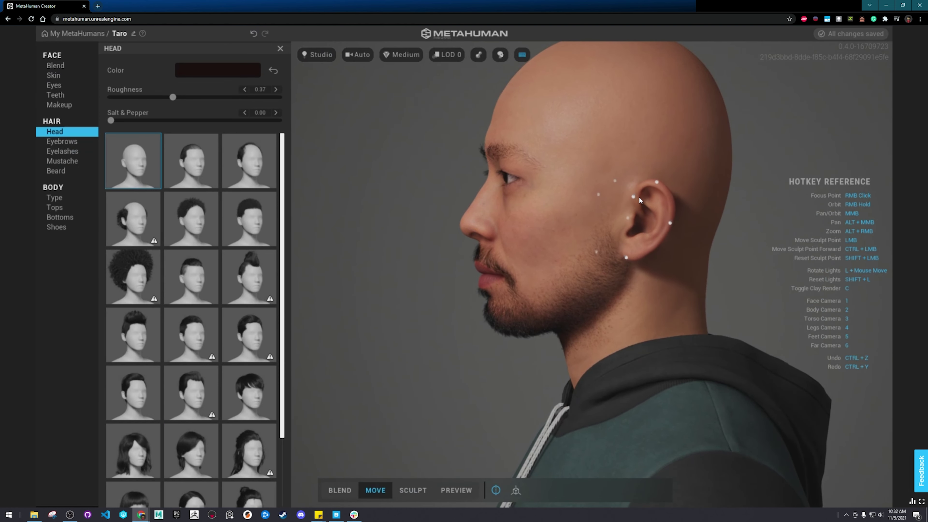
{"action": "right_click_drag", "start_coordinate": [380, 385], "coordinate": [694, 292]}
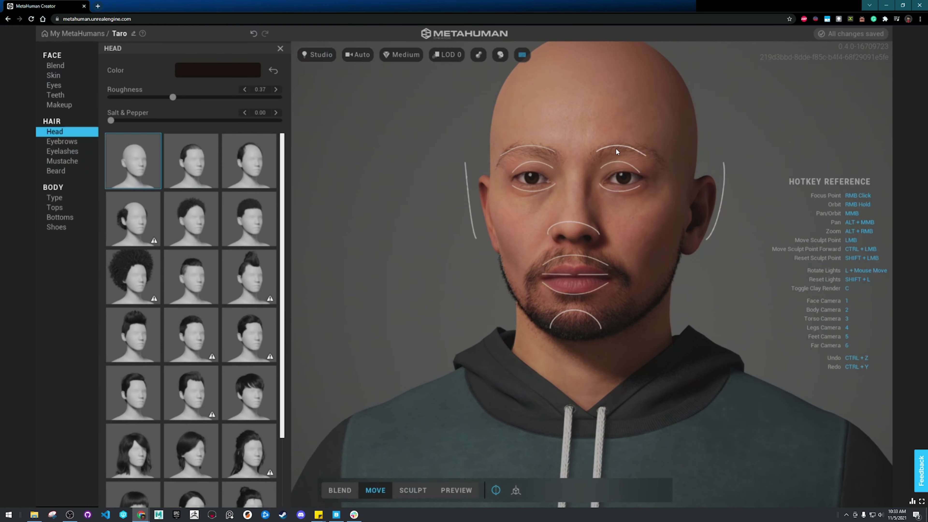
{"action": "mouse_move", "coordinate": [616, 151]}
{"action": "left_mouse_down"}
{"action": "mouse_move", "coordinate": [628, 130]}
{"action": "mouse_move", "coordinate": [662, 135]}
{"action": "mouse_move", "coordinate": [639, 157]}
{"action": "mouse_move", "coordinate": [609, 144]}
{"action": "mouse_move", "coordinate": [633, 157]}
{"action": "left_mouse_up"}
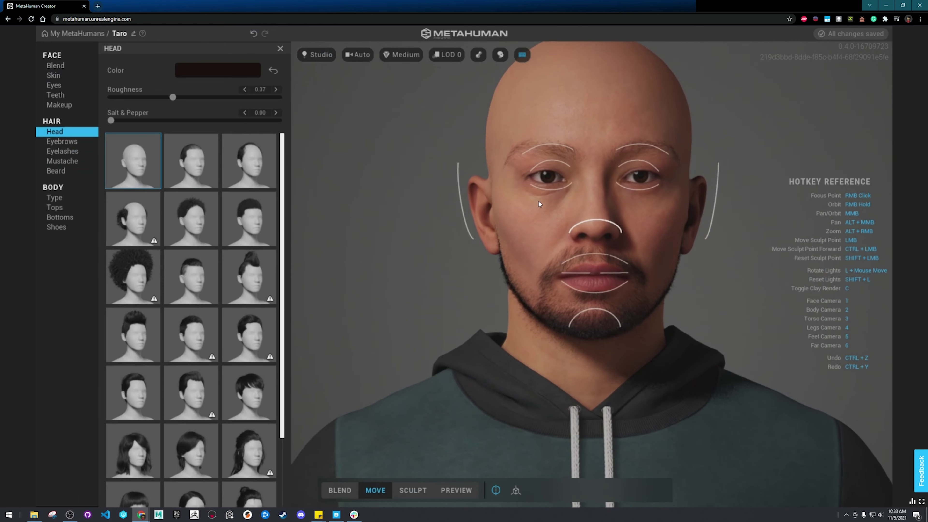
{"action": "mouse_move", "coordinate": [538, 188]}
{"action": "left_mouse_down"}
{"action": "mouse_move", "coordinate": [531, 201]}
{"action": "mouse_move", "coordinate": [554, 165]}
{"action": "mouse_move", "coordinate": [576, 184]}
{"action": "mouse_move", "coordinate": [548, 185]}
{"action": "left_mouse_up"}
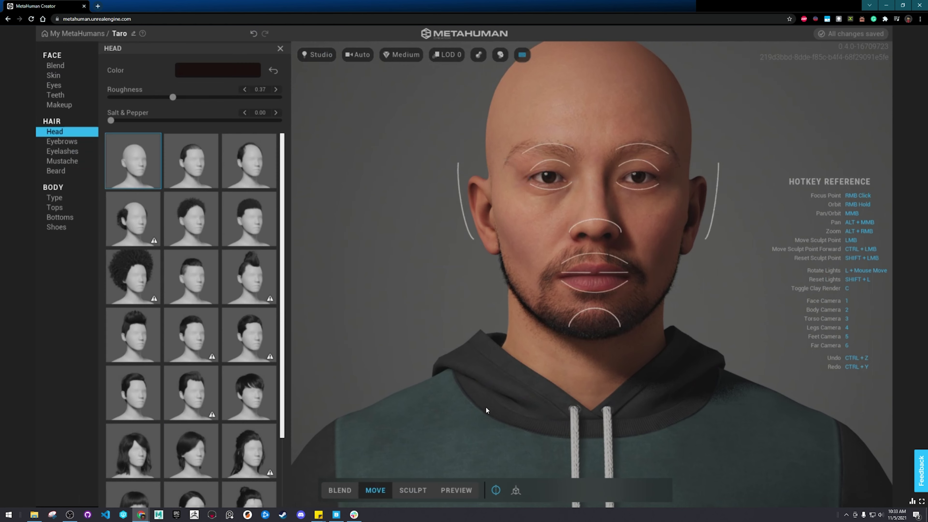
Switch to Sculpt mode and reshape the jaw by shifting the sculpt point below the ear.
{"action": "left_click", "coordinate": [421, 495]}
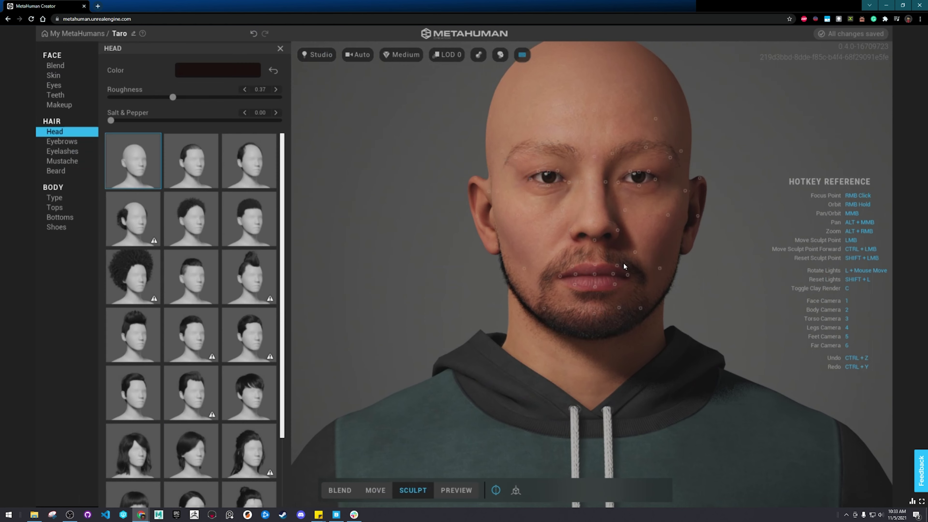
{"action": "left_click", "coordinate": [367, 491]}
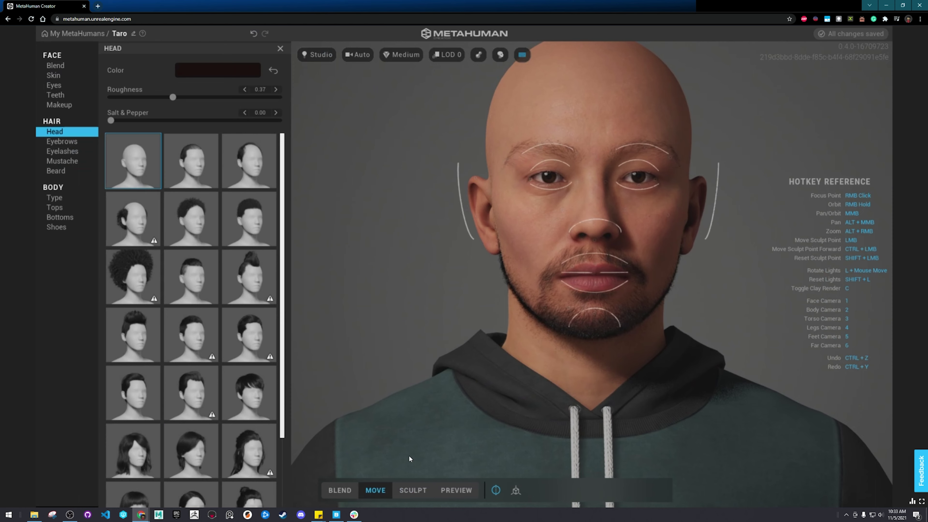
{"action": "left_click", "coordinate": [424, 494]}
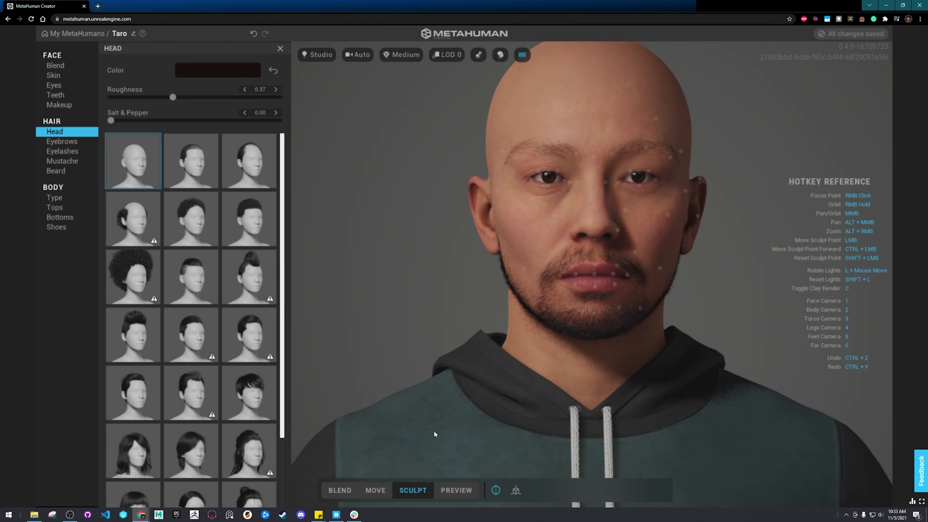
{"action": "right_click_drag", "start_coordinate": [540, 255], "coordinate": [580, 281]}
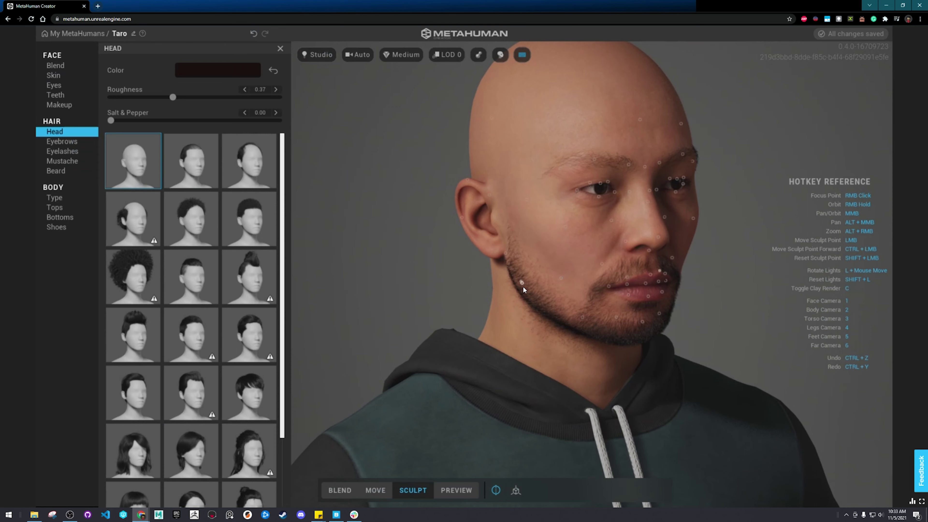
{"action": "mouse_move", "coordinate": [523, 286]}
{"action": "left_mouse_down"}
{"action": "mouse_move", "coordinate": [485, 327]}
{"action": "mouse_move", "coordinate": [527, 275]}
{"action": "left_mouse_up"}
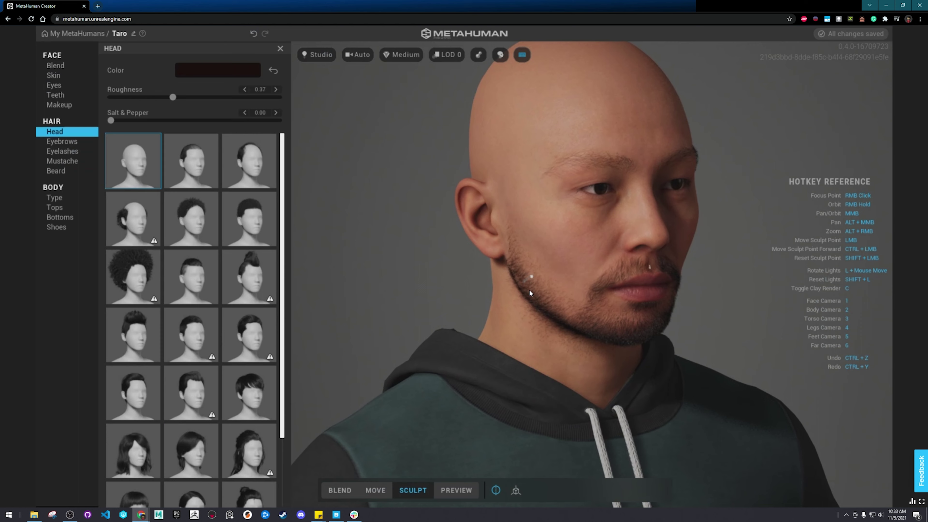
Sculpt the forehead and cheekbone slightly by moving their sculpt points on the enlarged face.
{"action": "mouse_move", "coordinate": [637, 154]}
{"action": "right_mouse_down"}
{"action": "mouse_move", "coordinate": [553, 146]}
{"action": "mouse_move", "coordinate": [439, 156]}
{"action": "right_mouse_up"}
{"action": "scroll", "coordinate": [545, 149], "scroll_direction": "up", "scroll_amount": 5}
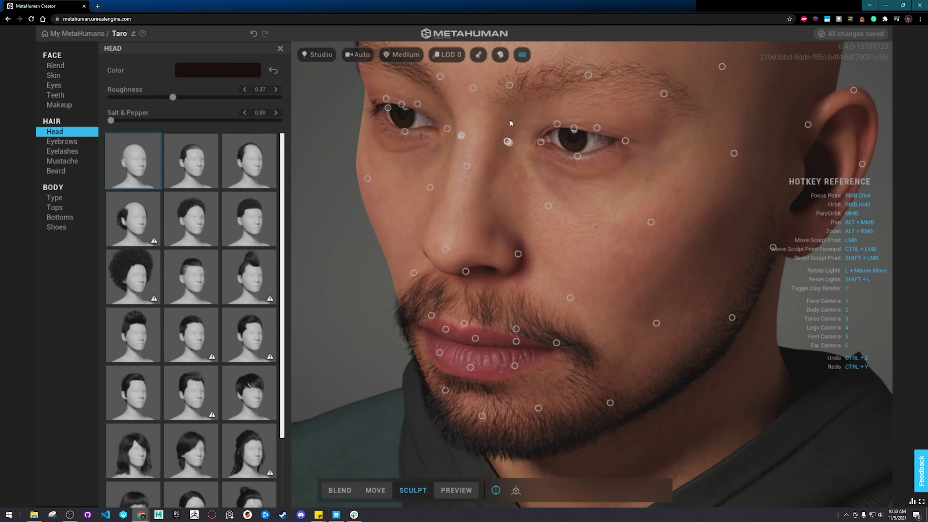
{"action": "mouse_move", "coordinate": [509, 119]}
{"action": "right_mouse_down"}
{"action": "mouse_move", "coordinate": [538, 216]}
{"action": "mouse_move", "coordinate": [516, 235]}
{"action": "right_mouse_up"}
{"action": "mouse_move", "coordinate": [424, 129]}
{"action": "left_mouse_down"}
{"action": "mouse_move", "coordinate": [367, 125]}
{"action": "mouse_move", "coordinate": [424, 127]}
{"action": "left_mouse_up"}
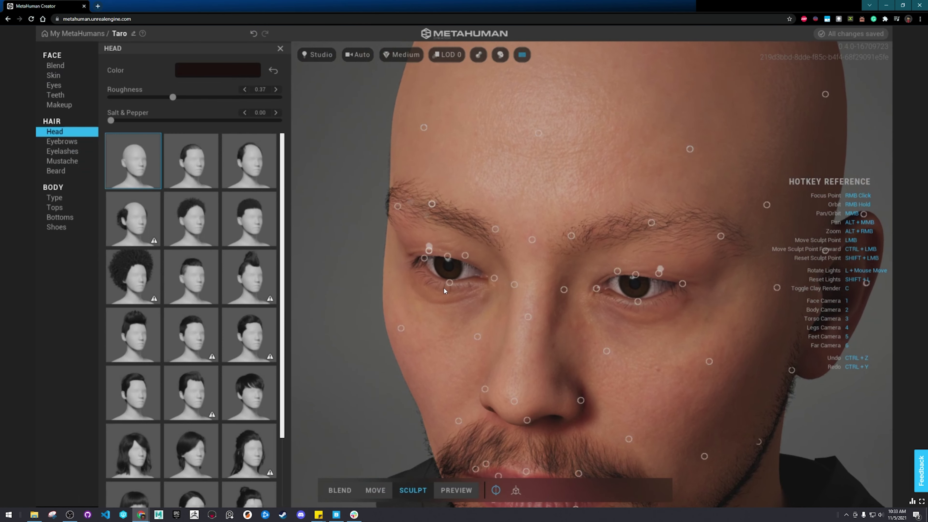
{"action": "mouse_move", "coordinate": [400, 328]}
{"action": "left_mouse_down"}
{"action": "mouse_move", "coordinate": [370, 354]}
{"action": "mouse_move", "coordinate": [411, 319]}
{"action": "left_mouse_up"}
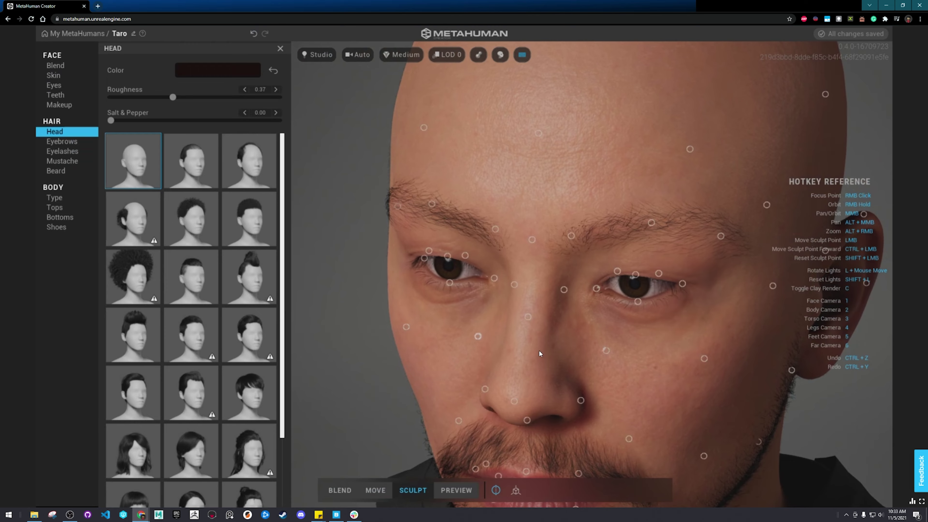
Preview the character's facial animation in Preview mode and stop the playback.
{"action": "scroll", "coordinate": [538, 349], "scroll_direction": "down", "scroll_amount": 3}
{"action": "mouse_move", "coordinate": [538, 349]}
{"action": "right_mouse_down"}
{"action": "mouse_move", "coordinate": [531, 294]}
{"action": "mouse_move", "coordinate": [697, 228]}
{"action": "mouse_move", "coordinate": [611, 217]}
{"action": "mouse_move", "coordinate": [408, 263]}
{"action": "mouse_move", "coordinate": [327, 260]}
{"action": "mouse_move", "coordinate": [491, 284]}
{"action": "mouse_move", "coordinate": [639, 243]}
{"action": "mouse_move", "coordinate": [837, 240]}
{"action": "mouse_move", "coordinate": [702, 254]}
{"action": "right_mouse_up"}
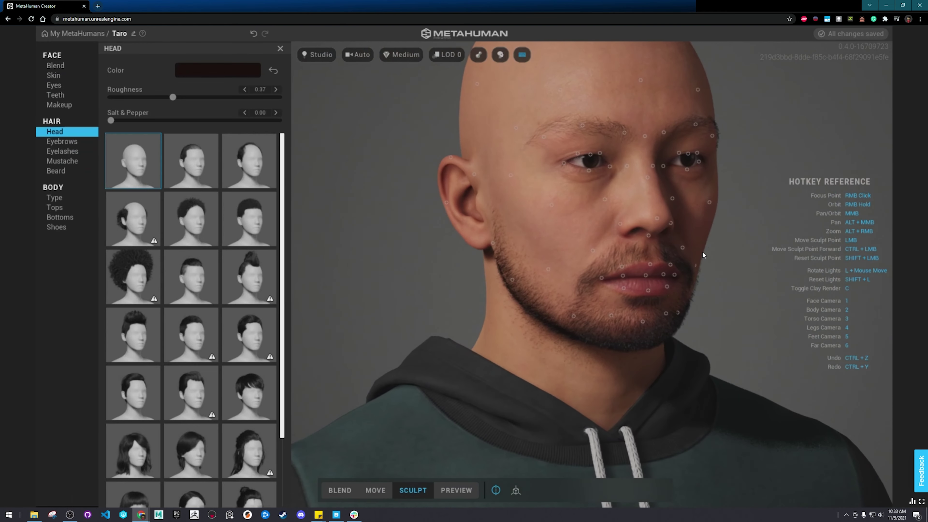
{"action": "left_click", "coordinate": [446, 490]}
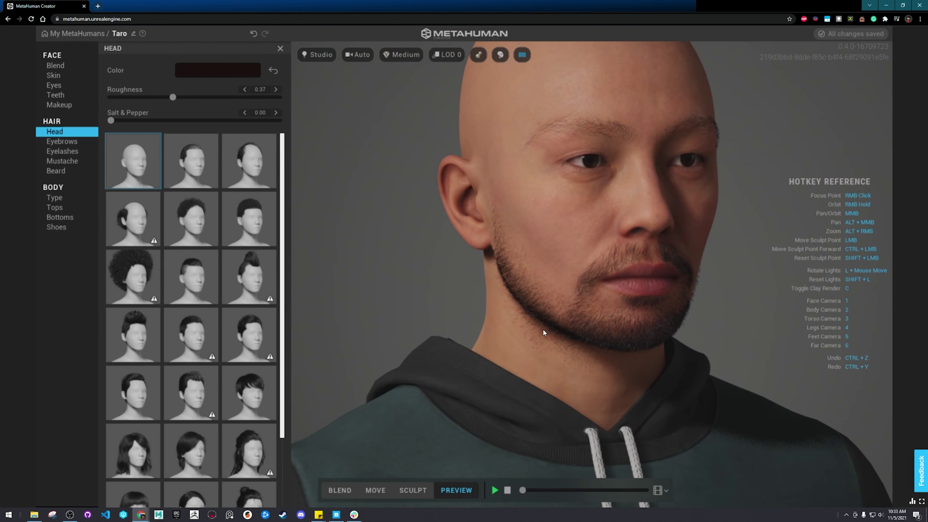
{"action": "left_click", "coordinate": [494, 491]}
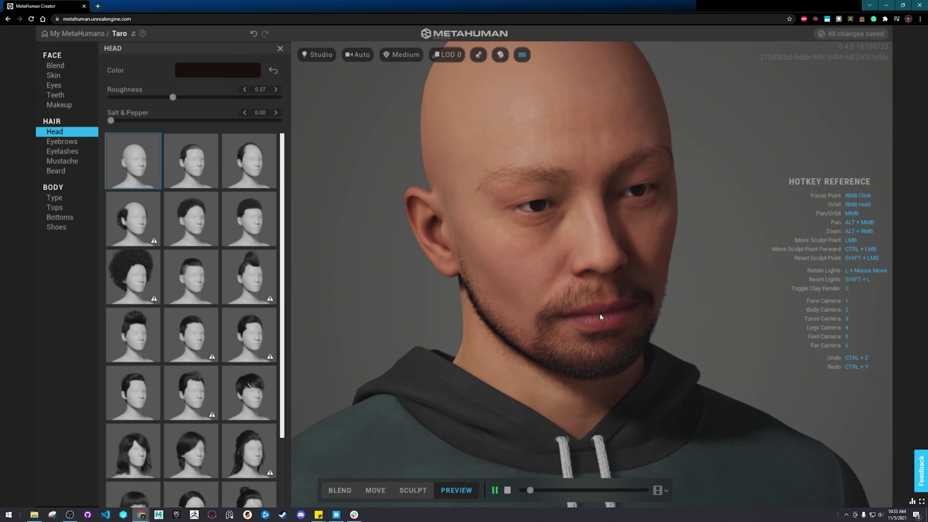
{"action": "left_click", "coordinate": [507, 490]}
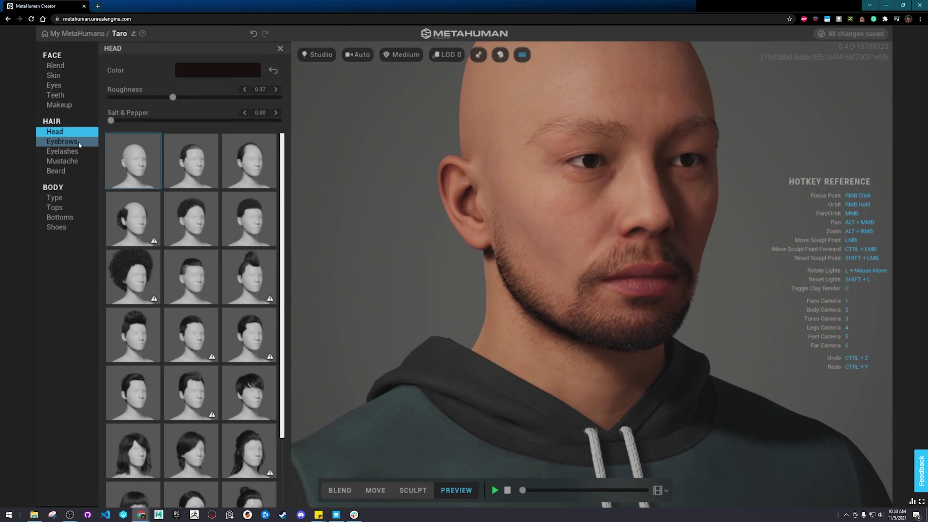
Look through the face skin settings, including Freckles and Accents, trying a freckle pattern and returning to no freckles.
{"action": "left_click", "coordinate": [55, 143]}
{"action": "left_click", "coordinate": [62, 66]}
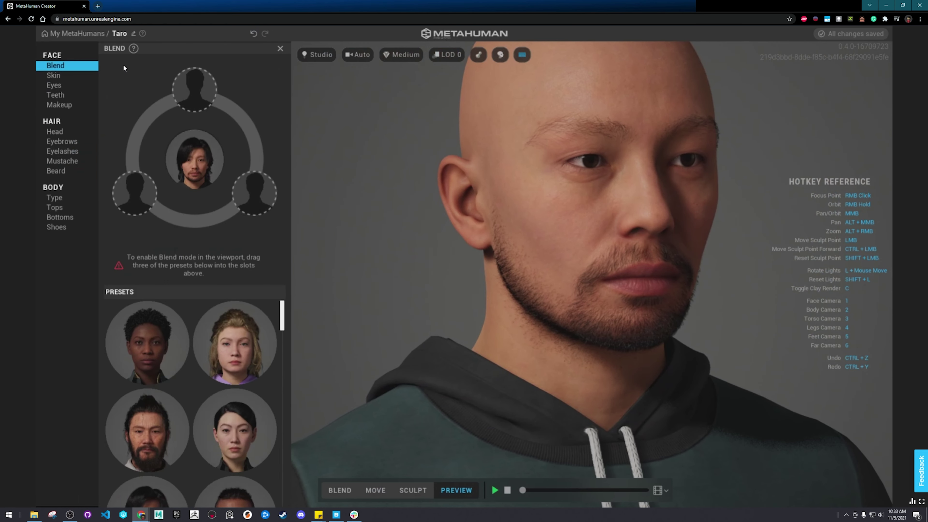
{"action": "left_click", "coordinate": [61, 75]}
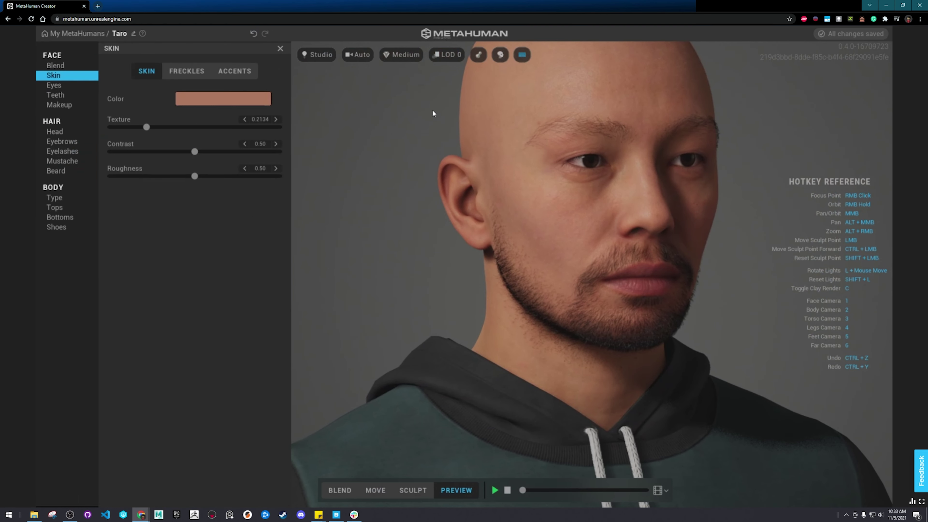
{"action": "left_click", "coordinate": [193, 71]}
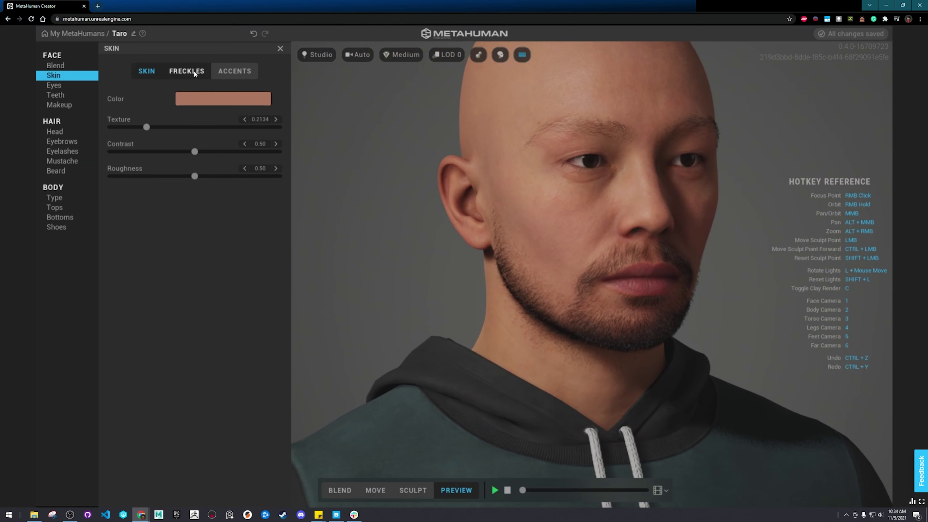
{"action": "left_click", "coordinate": [227, 72]}
{"action": "left_click", "coordinate": [205, 75]}
{"action": "left_click", "coordinate": [255, 225]}
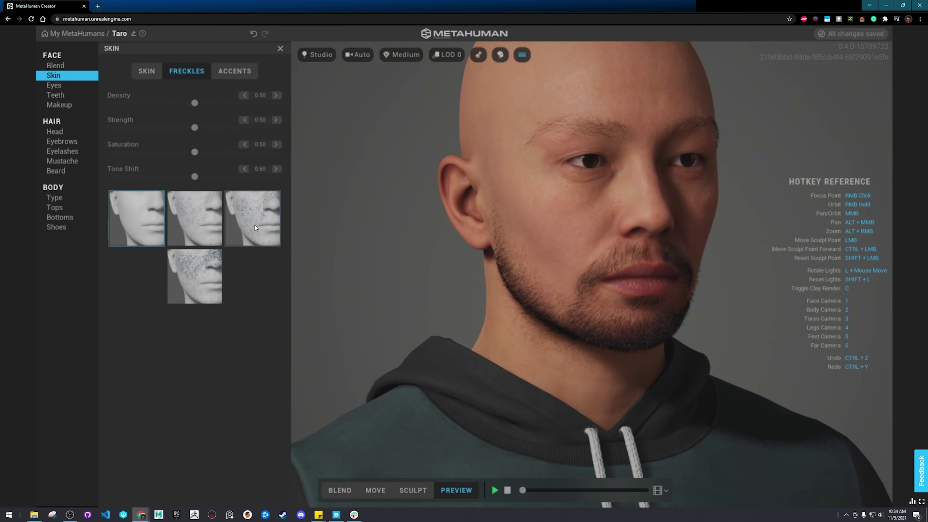
{"action": "left_click", "coordinate": [147, 229]}
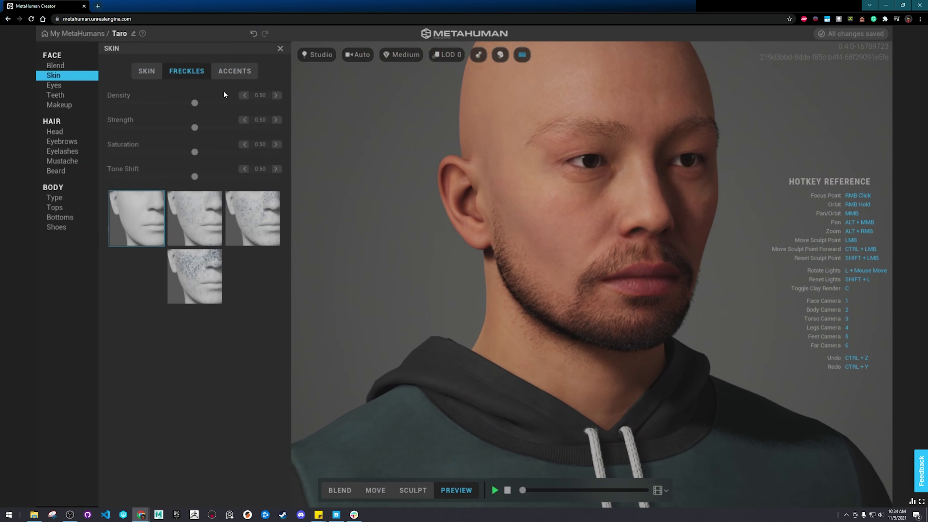
{"action": "left_click", "coordinate": [231, 69]}
{"action": "left_click", "coordinate": [146, 71]}
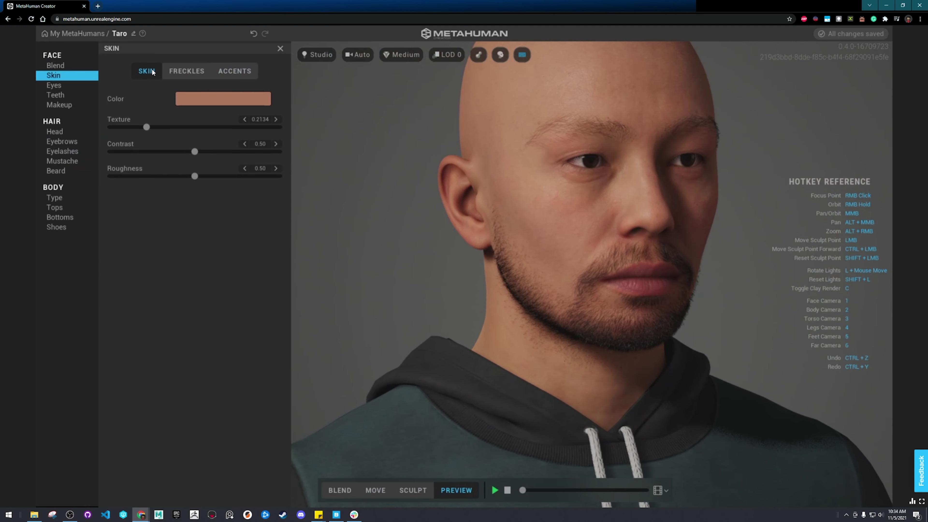
Look through the iris and sclera options of the eyes and the teeth settings.
{"action": "left_click", "coordinate": [91, 85]}
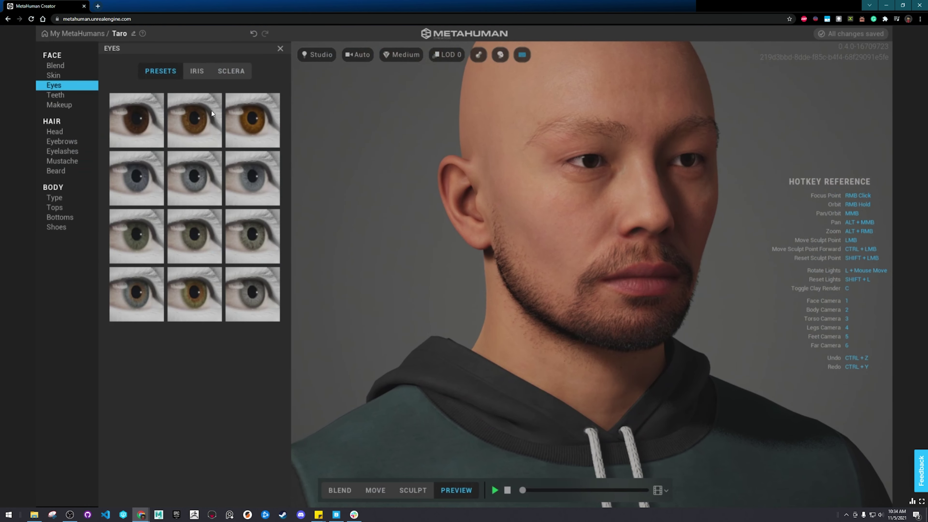
{"action": "left_click", "coordinate": [196, 72]}
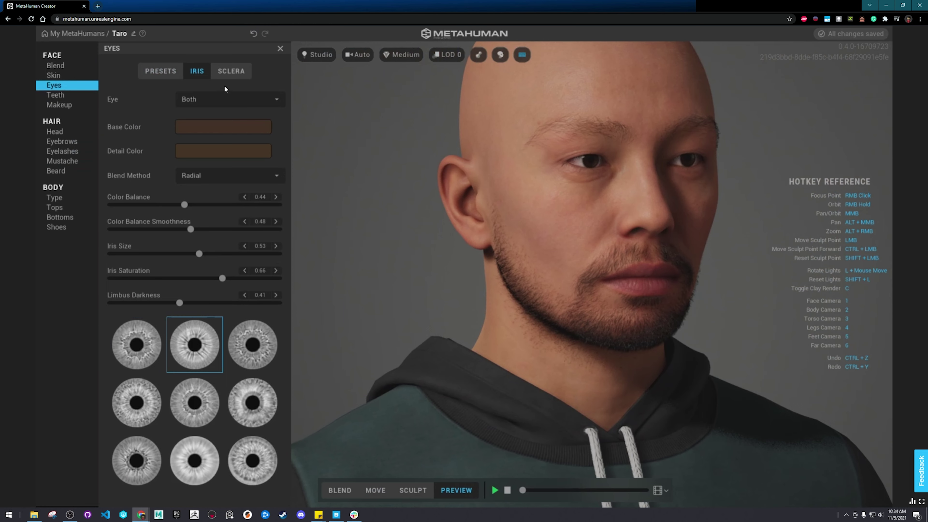
{"action": "left_click", "coordinate": [231, 71]}
{"action": "left_click", "coordinate": [57, 95]}
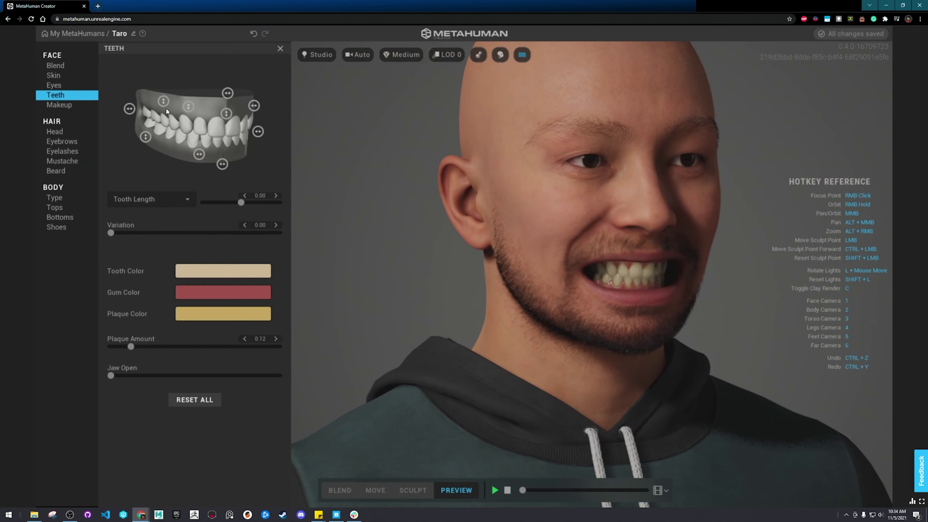
Apply the Dramatic Smudge eye makeup preset to the face.
{"action": "left_click", "coordinate": [58, 104]}
{"action": "left_click", "coordinate": [148, 244]}
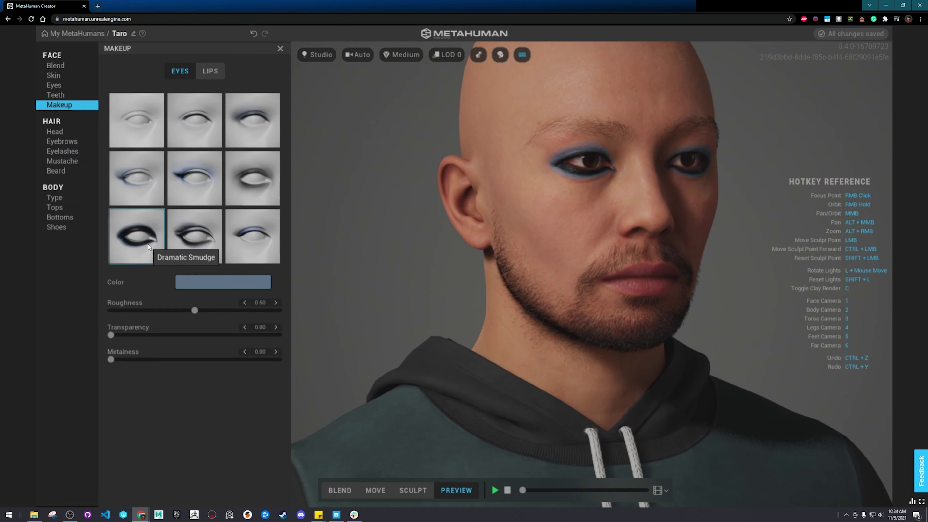
Remove the eye makeup and apply the Long Afro hairstyle after trying the Side Swept Fringe.
{"action": "left_click", "coordinate": [126, 124]}
{"action": "left_click", "coordinate": [66, 132]}
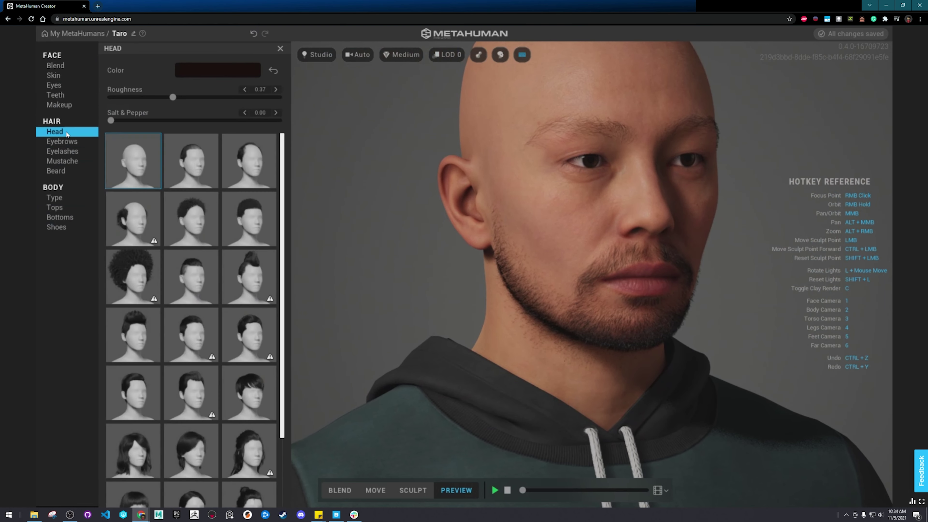
{"action": "scroll", "coordinate": [146, 296], "scroll_direction": "down", "scroll_amount": 3}
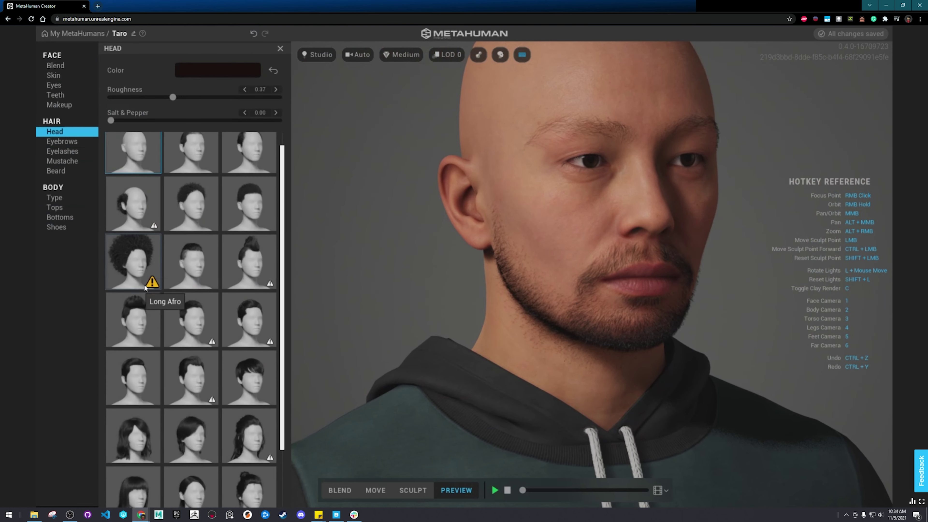
{"action": "left_click", "coordinate": [181, 339]}
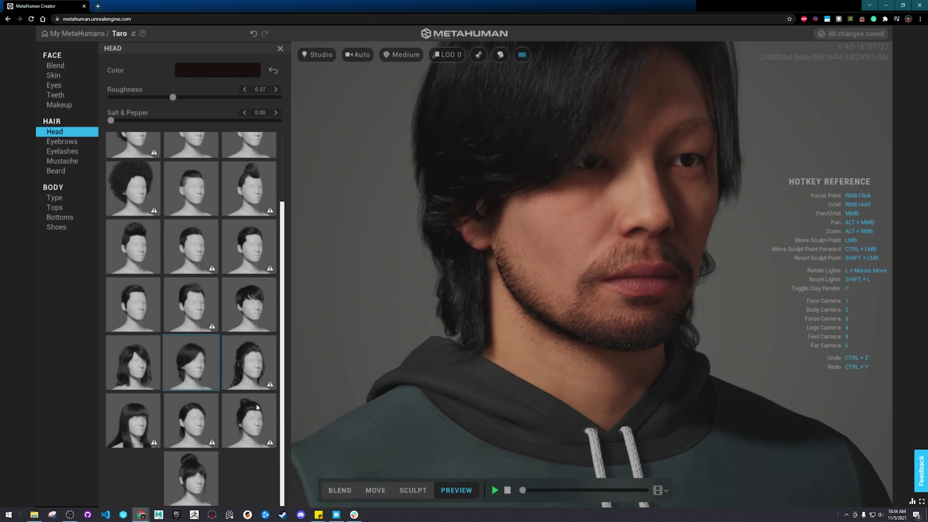
{"action": "left_click", "coordinate": [156, 179]}
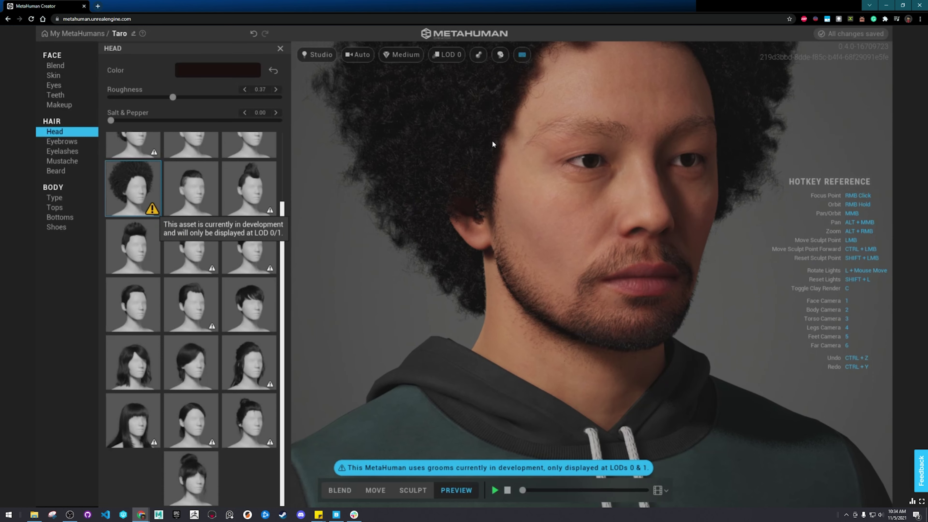
Check the afro hairstyle at LOD 2, LOD 7 and LOD 3, and set the level of detail to Auto LOD.
{"action": "left_click", "coordinate": [447, 54]}
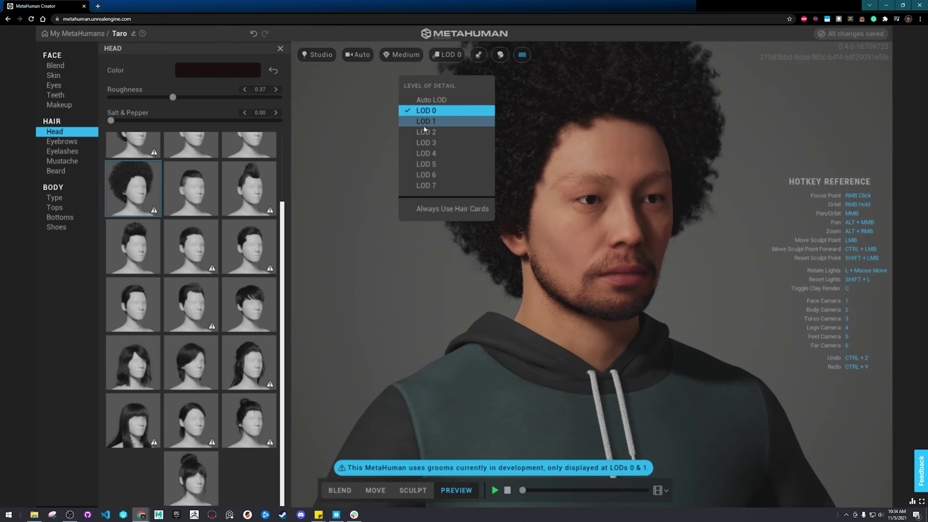
{"action": "left_click", "coordinate": [431, 134]}
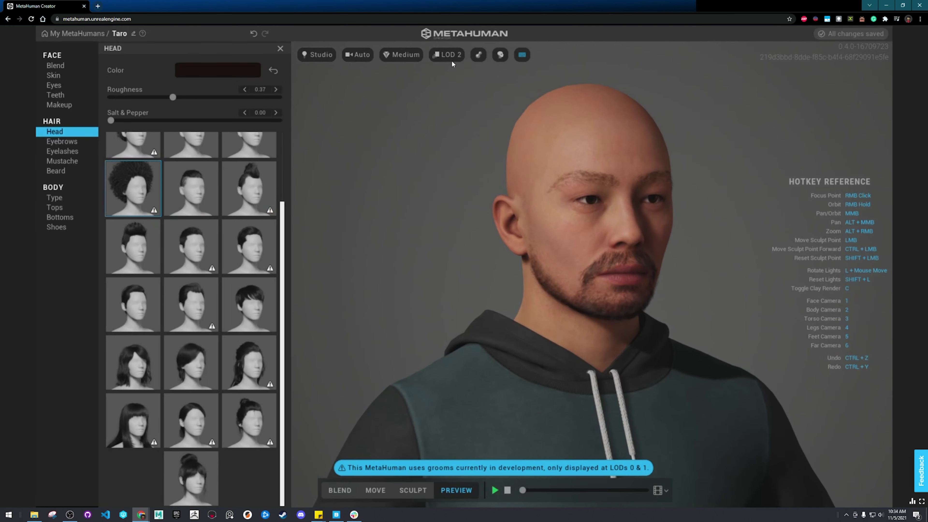
{"action": "left_click", "coordinate": [451, 58]}
{"action": "left_click", "coordinate": [440, 185]}
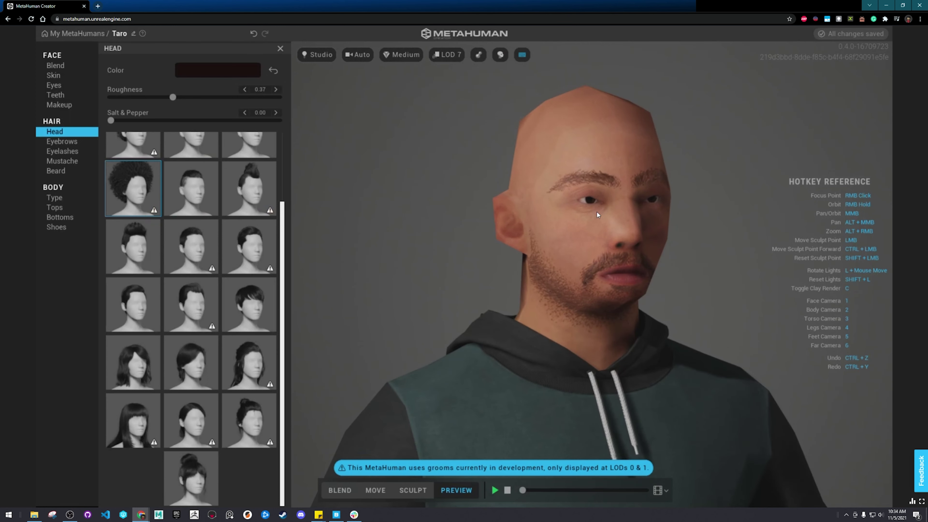
{"action": "left_click", "coordinate": [452, 55]}
{"action": "left_click", "coordinate": [440, 143]}
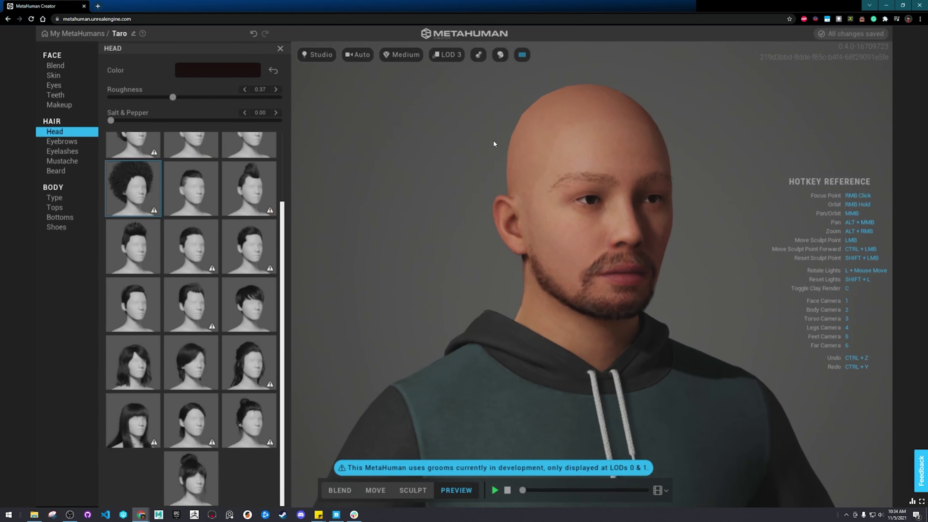
{"action": "left_click", "coordinate": [451, 61]}
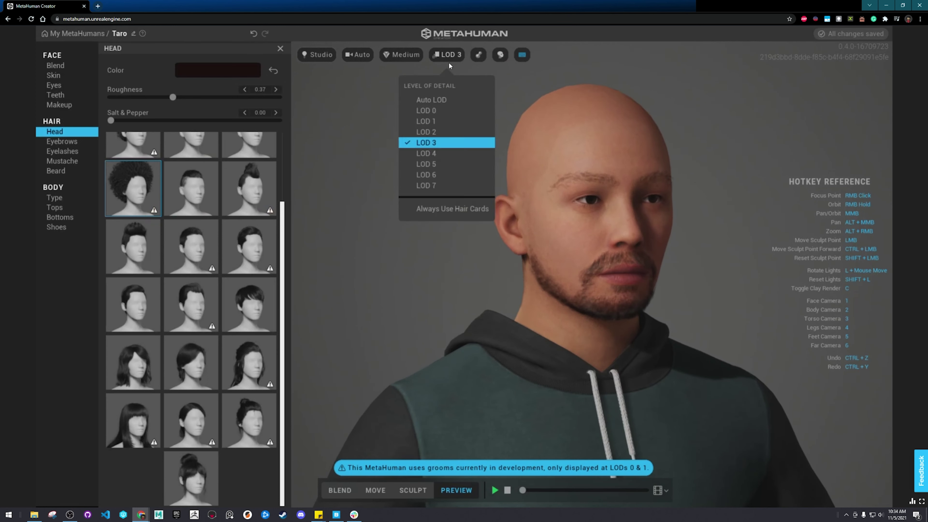
{"action": "left_click", "coordinate": [458, 98]}
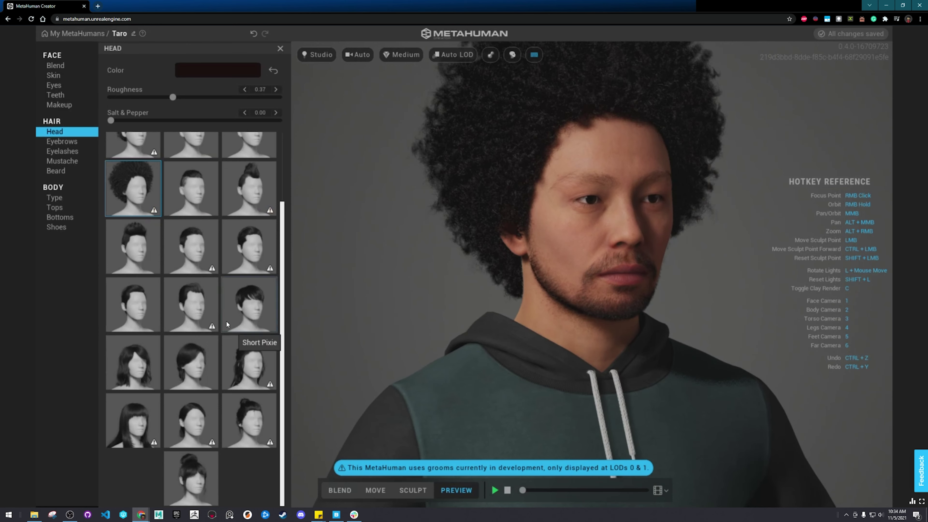
Apply the Side Swept Fringe hairstyle and view it at LOD 4.
{"action": "left_click", "coordinate": [205, 361]}
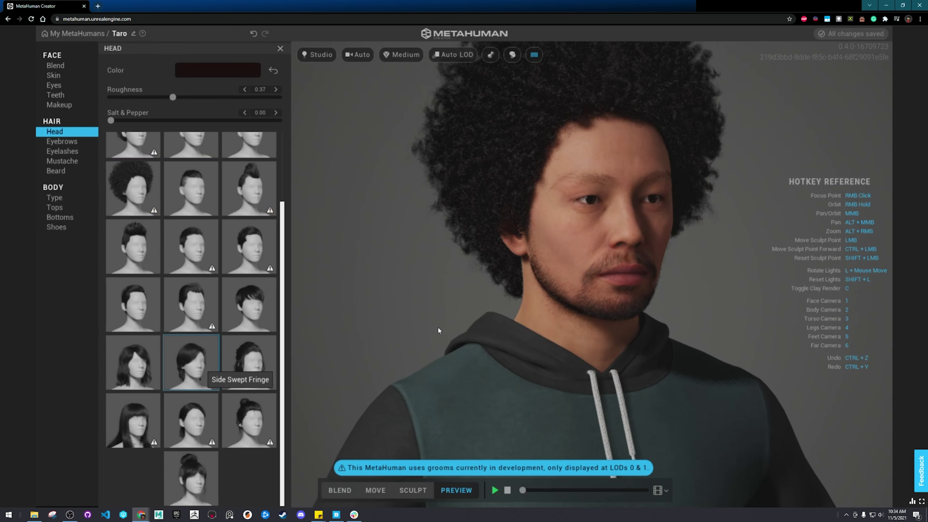
{"action": "right_click_drag", "start_coordinate": [703, 289], "coordinate": [621, 260]}
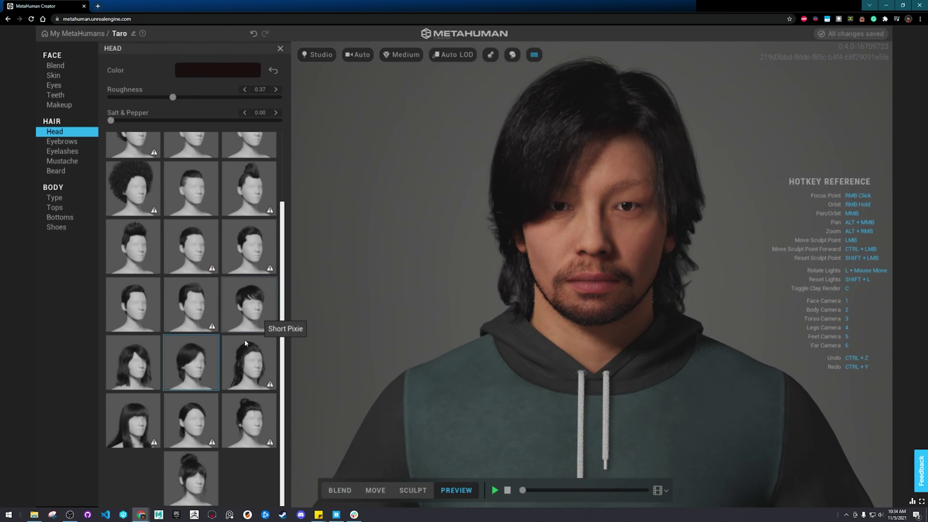
{"action": "left_click", "coordinate": [453, 54]}
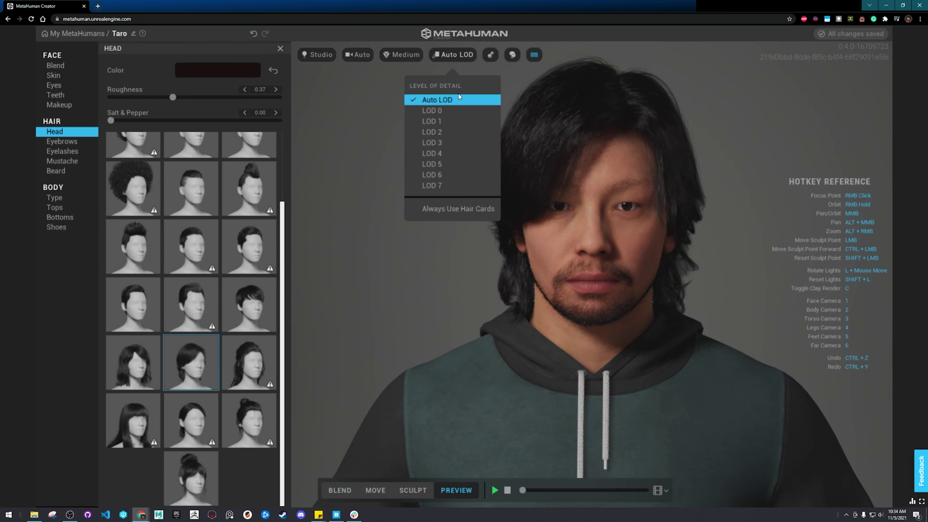
{"action": "left_click", "coordinate": [445, 156]}
{"action": "right_click_drag", "start_coordinate": [460, 128], "coordinate": [650, 154]}
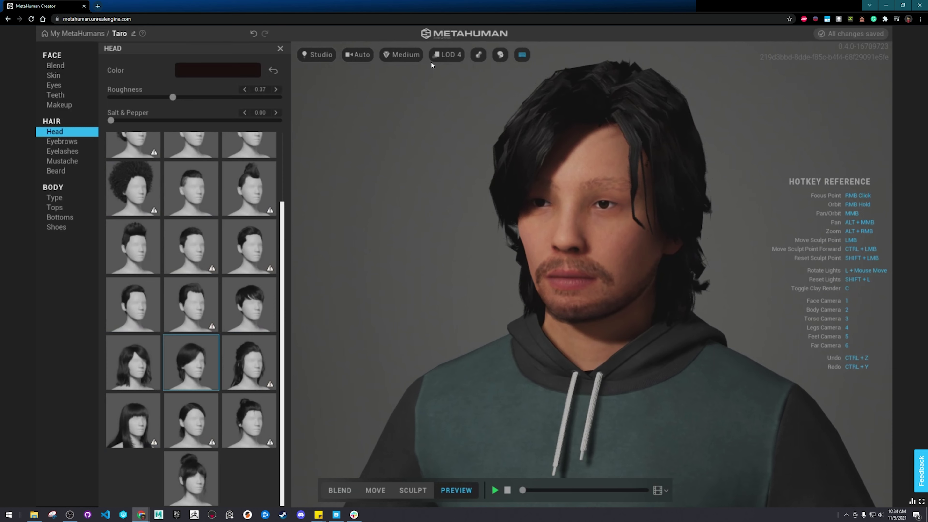
Compare the fringe hairstyle at LOD 7 and LOD 1, and return the level of detail to Auto LOD.
{"action": "left_click", "coordinate": [447, 55]}
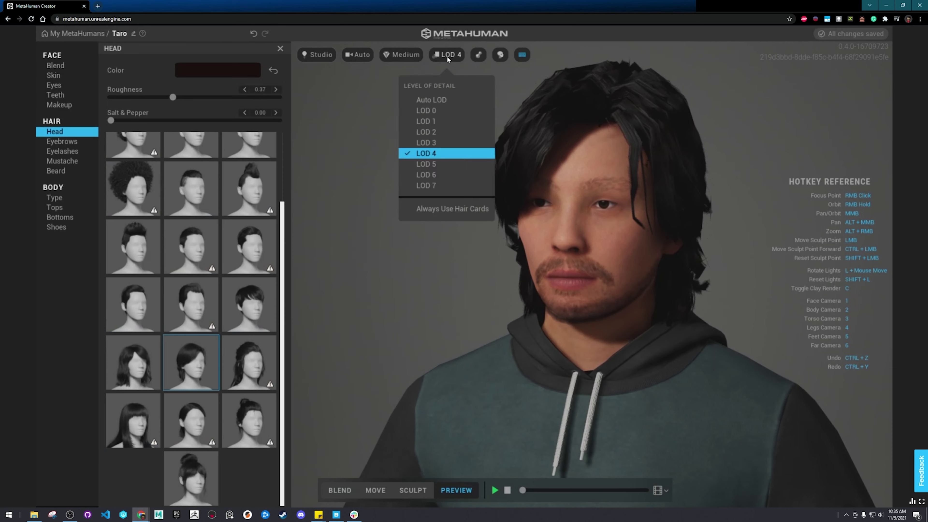
{"action": "left_click", "coordinate": [458, 184]}
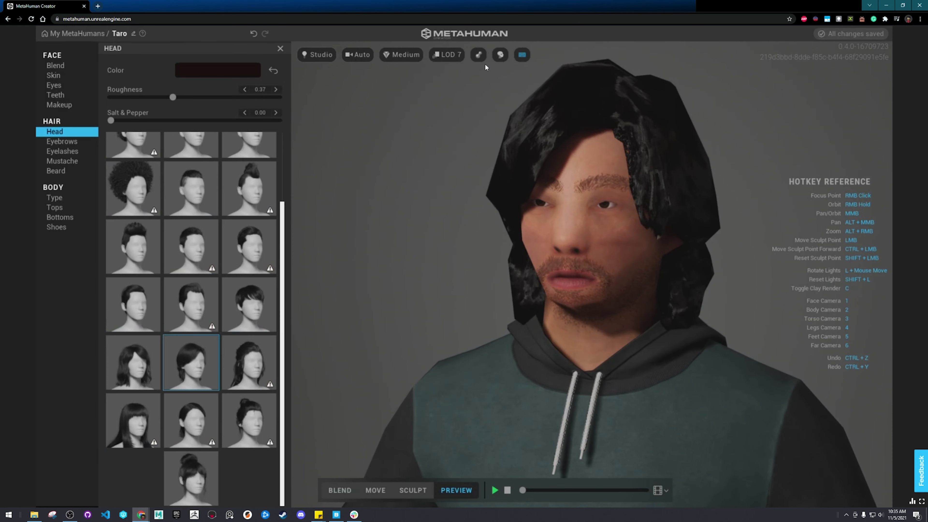
{"action": "left_click", "coordinate": [450, 54]}
{"action": "left_click", "coordinate": [452, 121]}
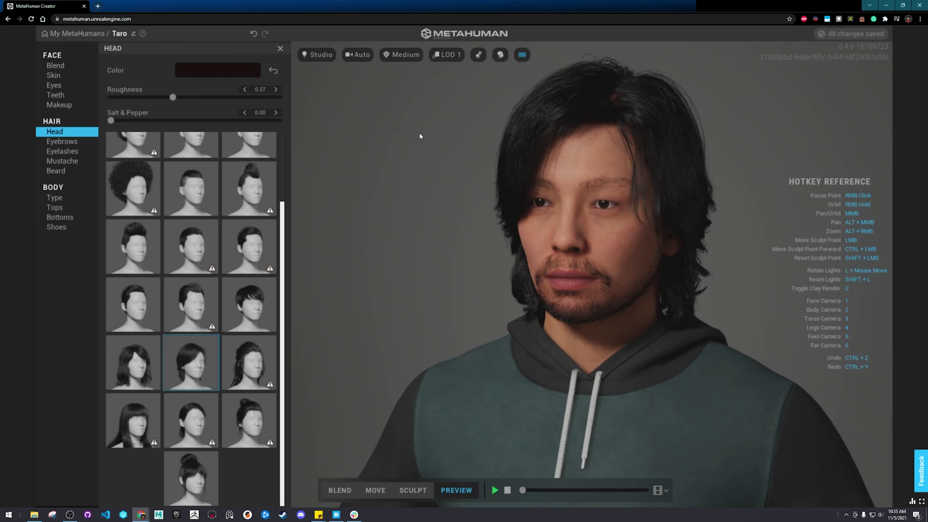
{"action": "left_click", "coordinate": [453, 56]}
{"action": "left_click", "coordinate": [453, 102]}
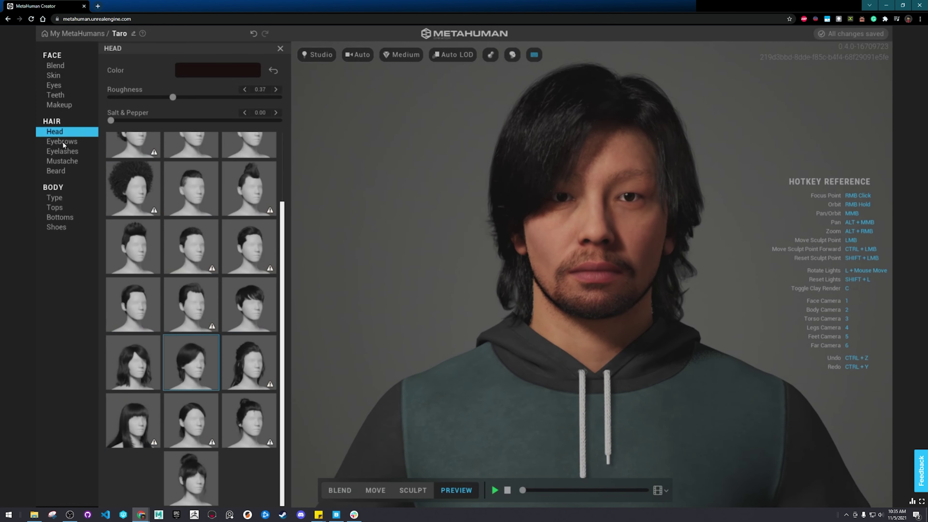
Enable custom colour settings for the eyebrows, look at their melanin and redness options, and open the eyelash options.
{"action": "left_click", "coordinate": [78, 145]}
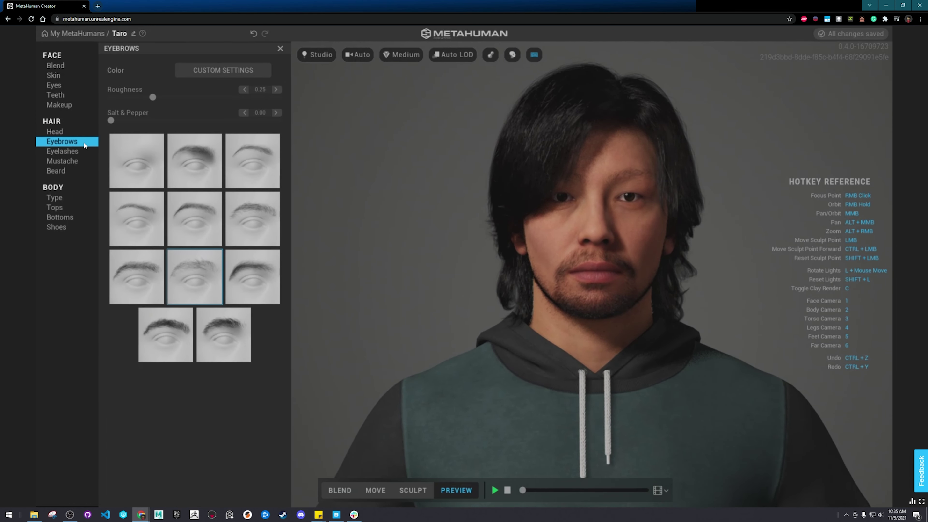
{"action": "left_click", "coordinate": [231, 72]}
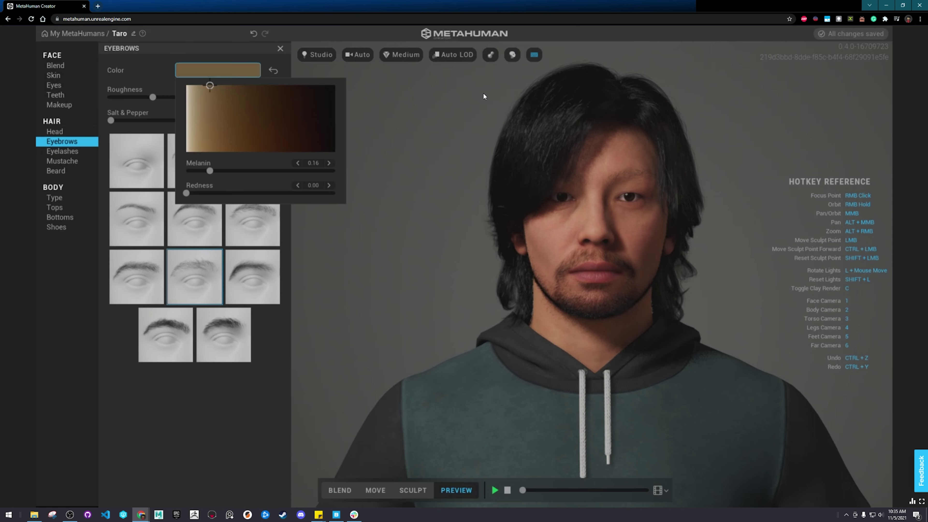
{"action": "left_click", "coordinate": [409, 215]}
{"action": "left_click", "coordinate": [76, 152]}
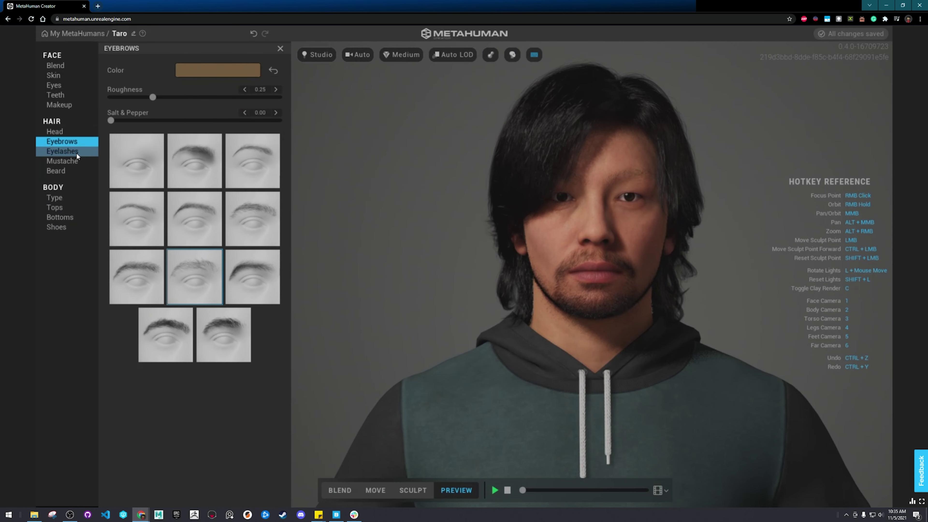
Remove the mustache by choosing None after trying the Long Messy Mustache and the style beside it.
{"action": "left_click", "coordinate": [88, 163]}
{"action": "left_click", "coordinate": [184, 261]}
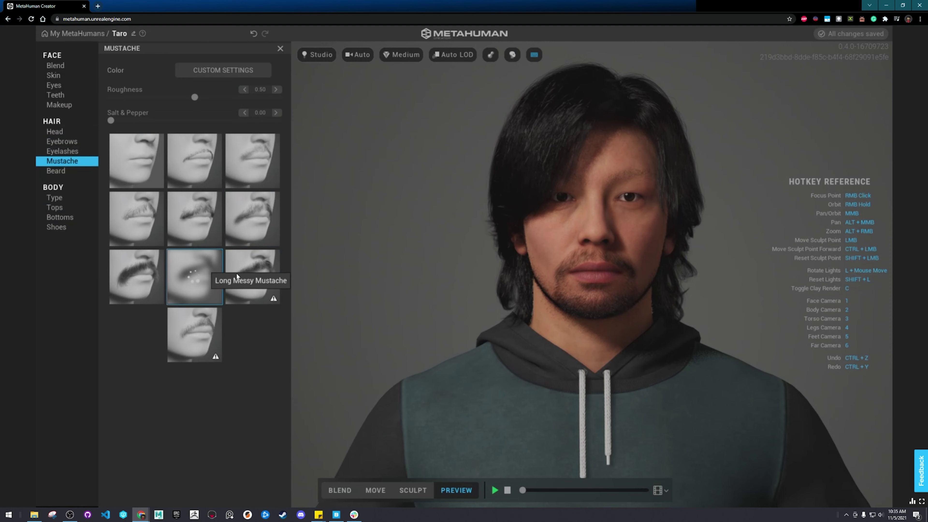
{"action": "left_click", "coordinate": [242, 273]}
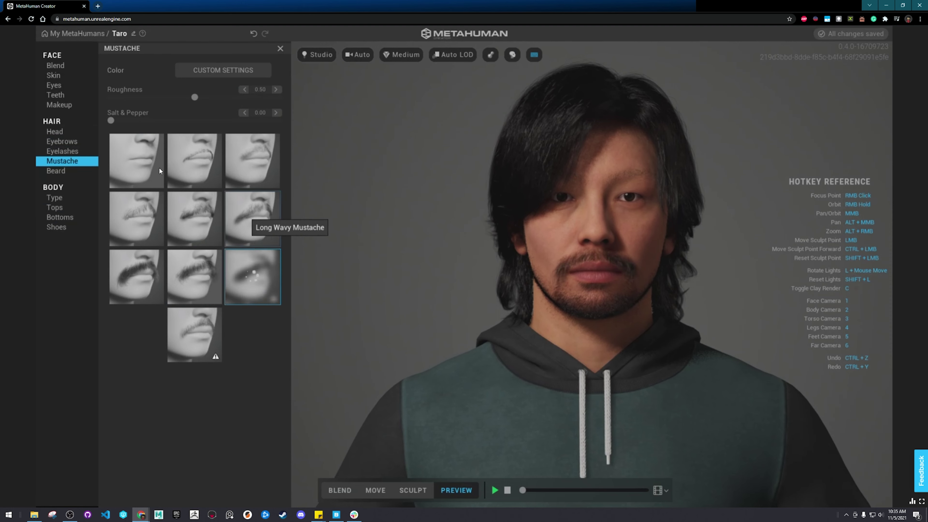
{"action": "left_click", "coordinate": [143, 154]}
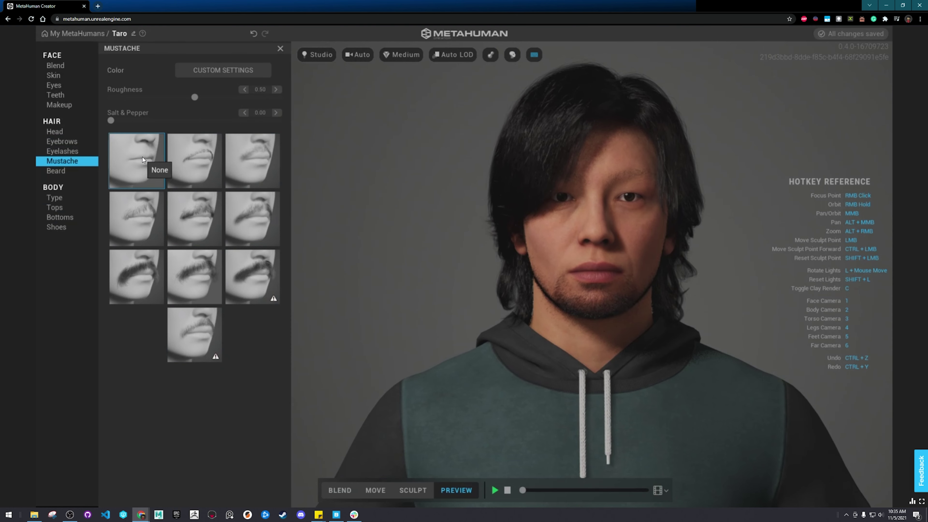
Remove the beard by choosing None after trying the Long Wavy Goatee and the Chin Strap Goatee.
{"action": "left_click", "coordinate": [79, 171]}
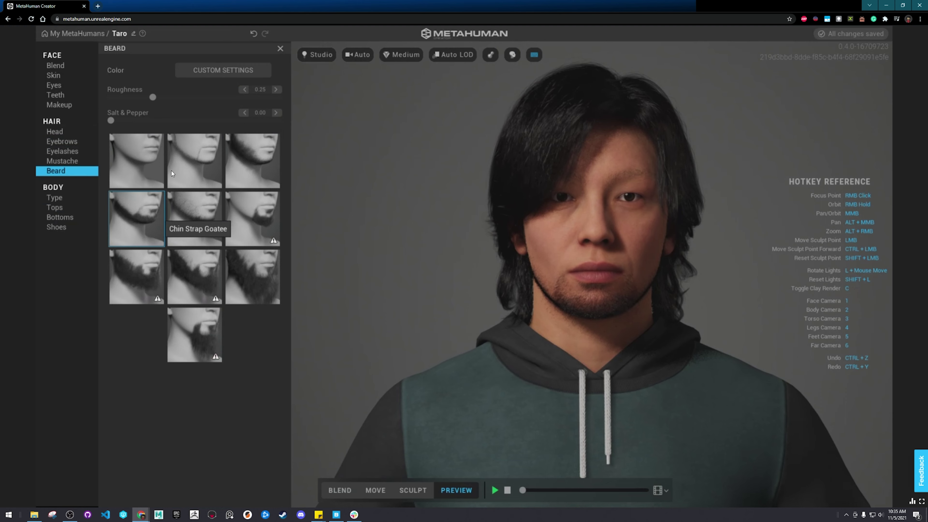
{"action": "left_click", "coordinate": [139, 161]}
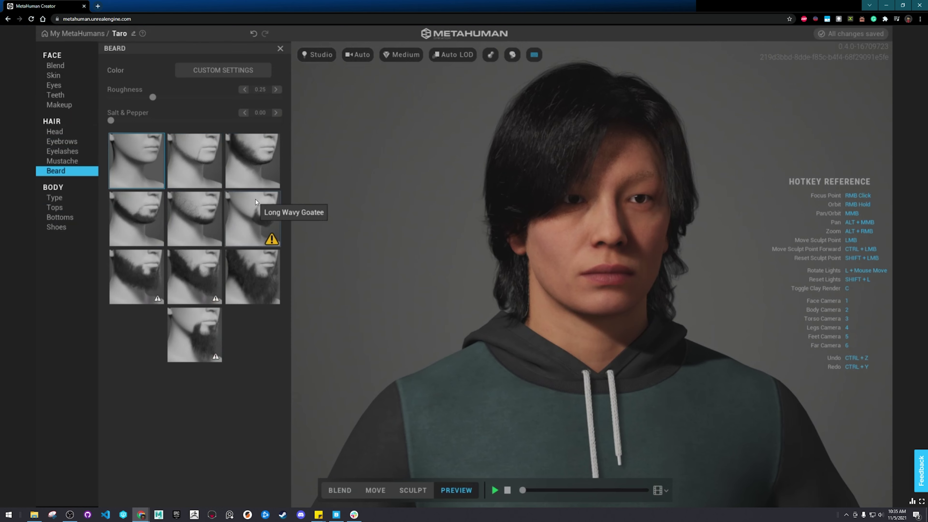
{"action": "left_click", "coordinate": [279, 214]}
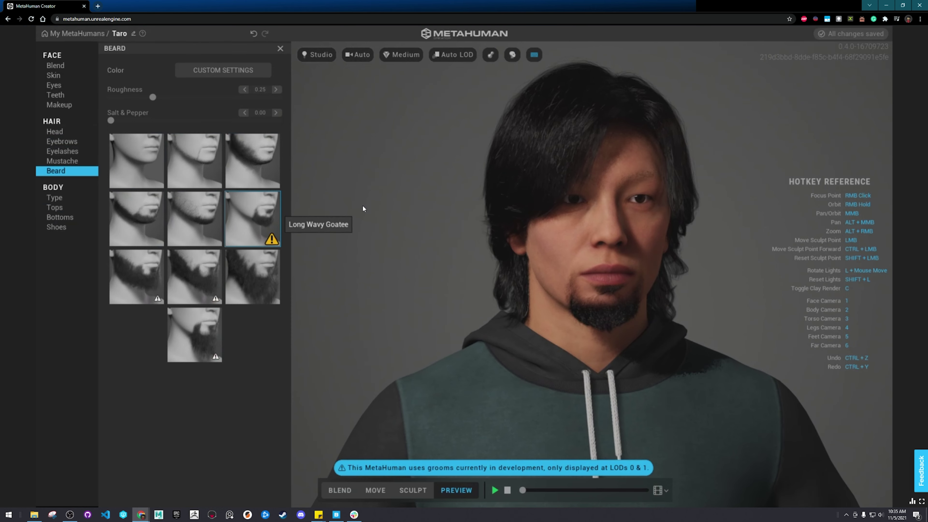
{"action": "left_click", "coordinate": [131, 220]}
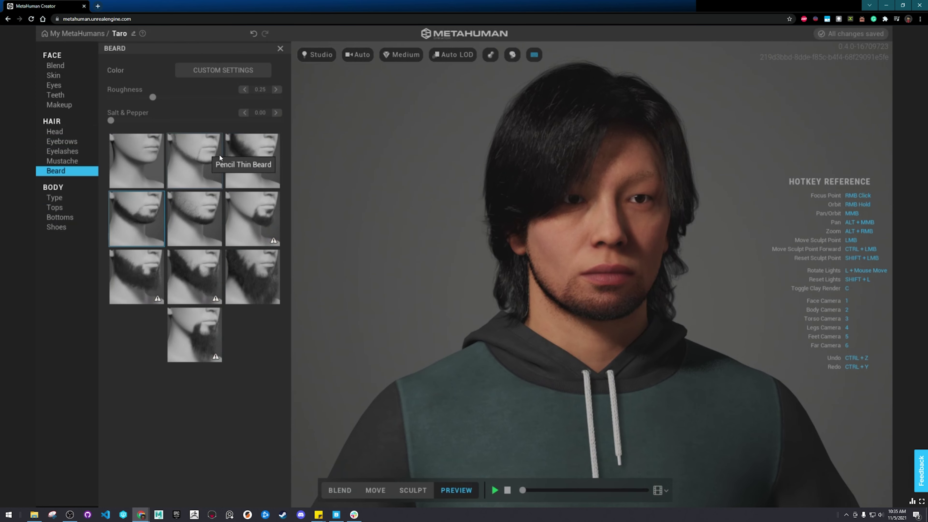
{"action": "left_click", "coordinate": [138, 167]}
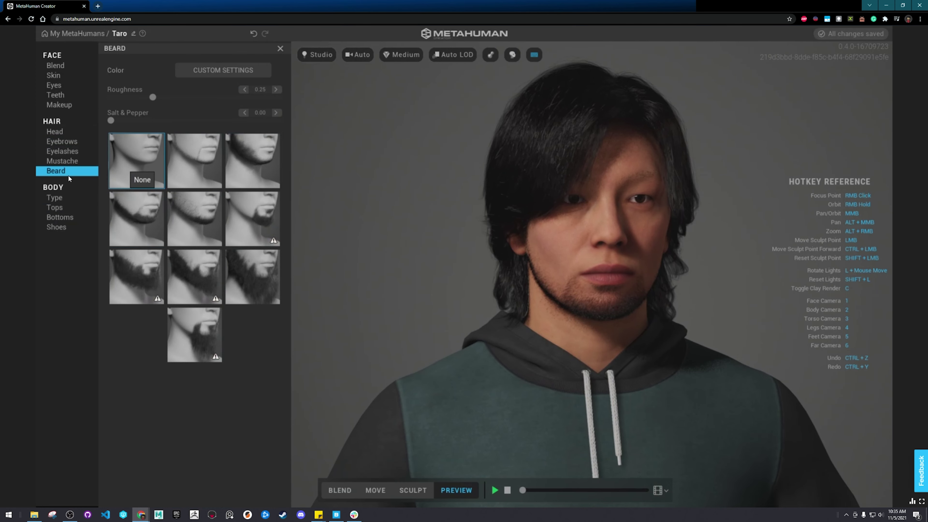
Try the other average-height female and male body types, and return to the original athletic male build.
{"action": "left_click", "coordinate": [54, 197]}
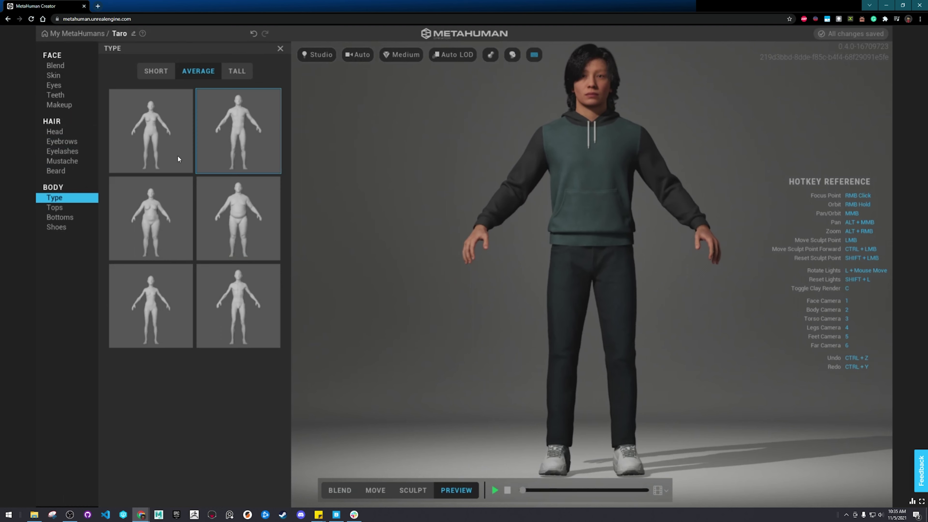
{"action": "left_click", "coordinate": [184, 136]}
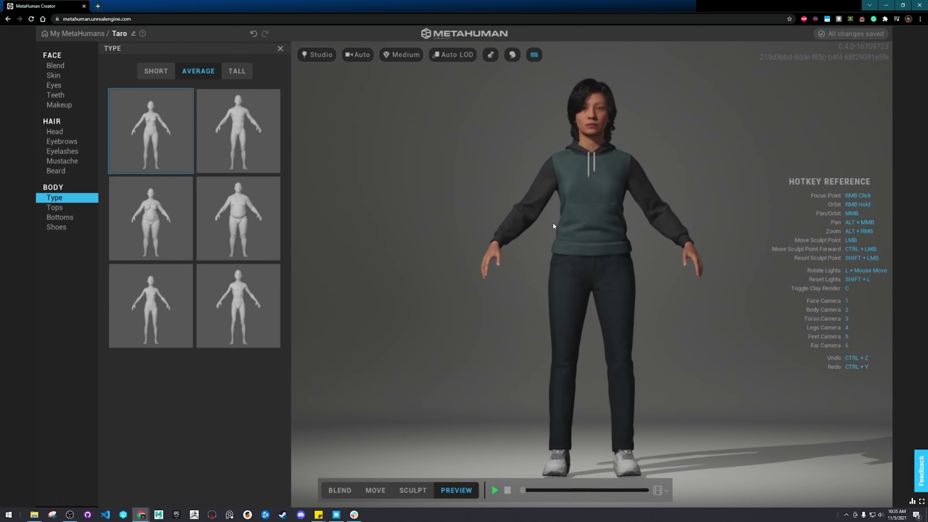
{"action": "left_click", "coordinate": [177, 248]}
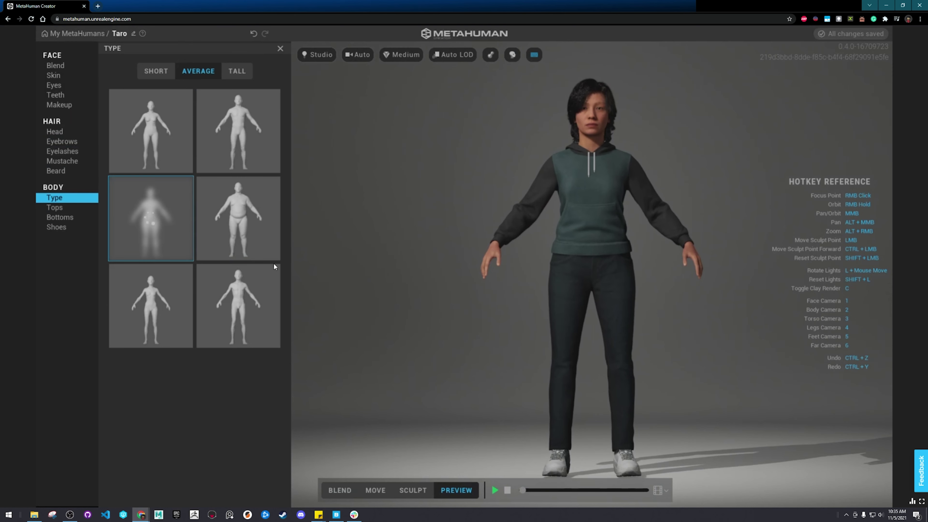
{"action": "left_click", "coordinate": [181, 324]}
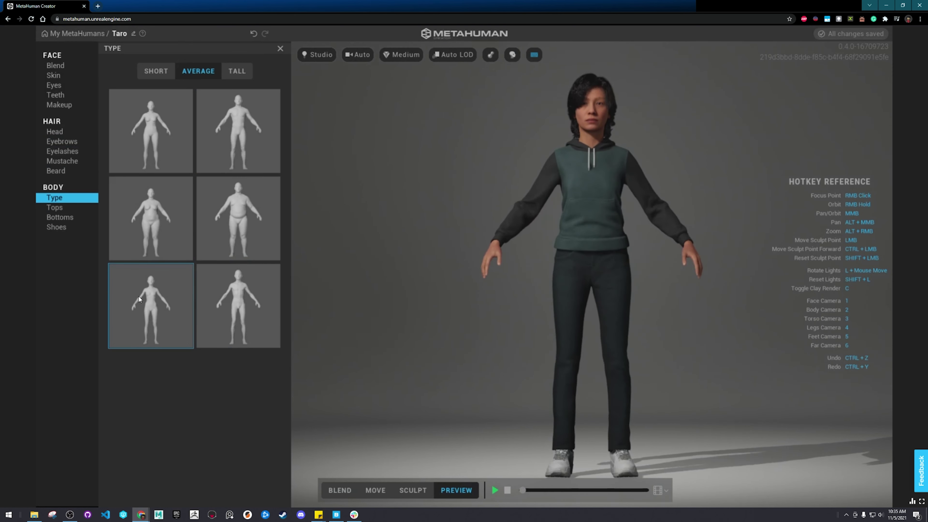
{"action": "left_click", "coordinate": [249, 311]}
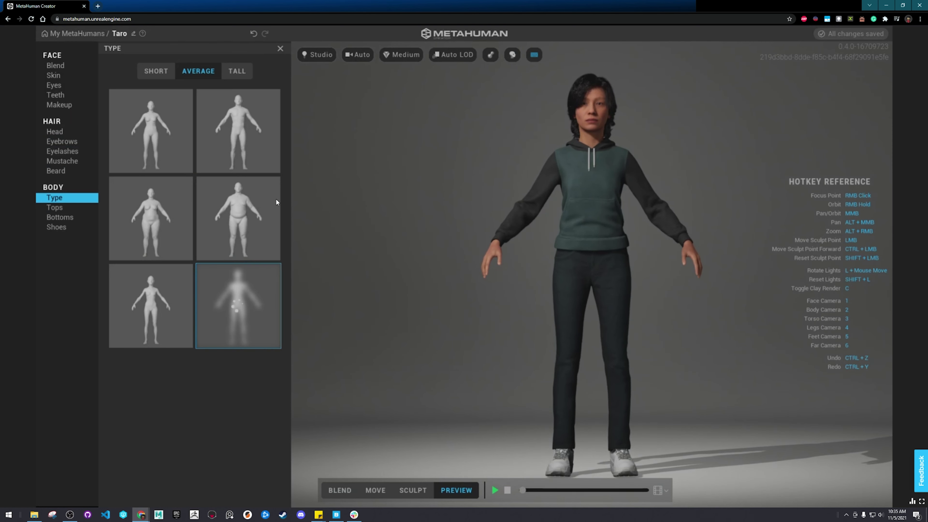
{"action": "left_click", "coordinate": [258, 213]}
{"action": "left_click", "coordinate": [264, 170]}
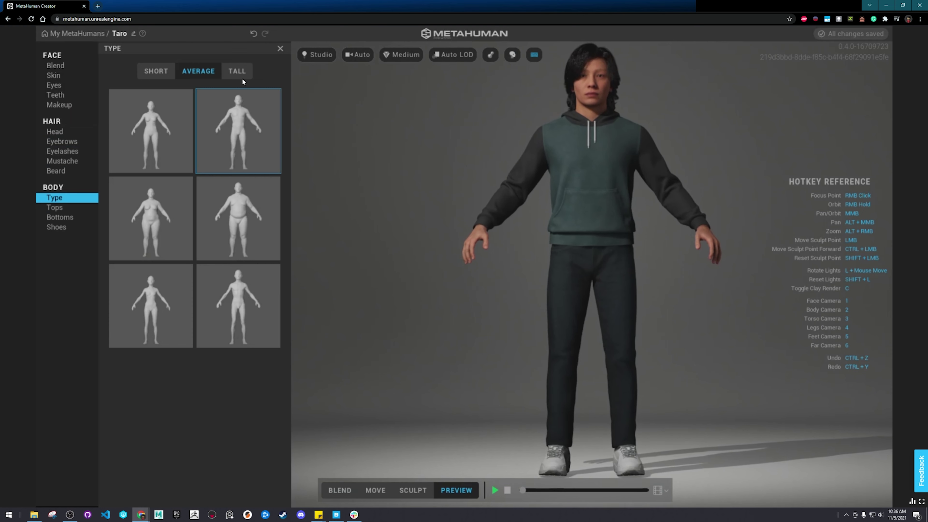
Try the tall and short versions of the athletic male body type, and return to average height.
{"action": "left_click", "coordinate": [232, 72]}
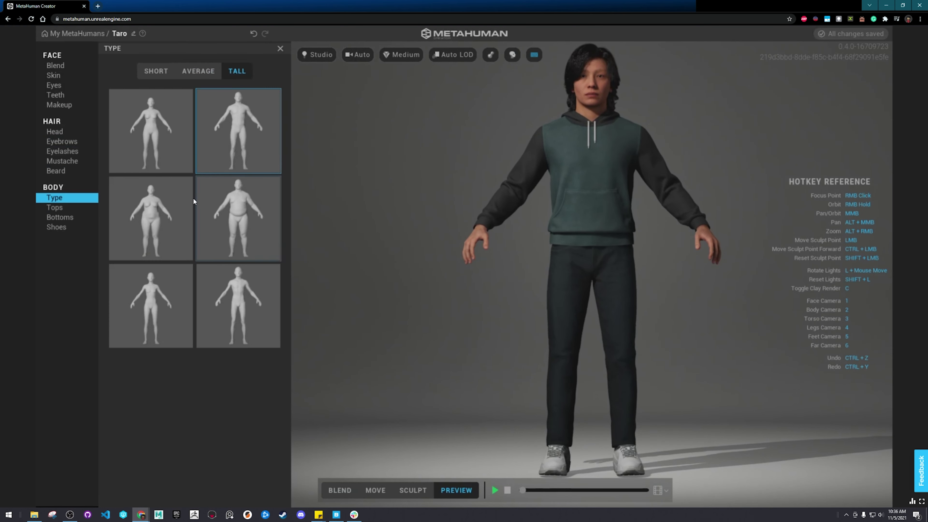
{"action": "left_click", "coordinate": [160, 76]}
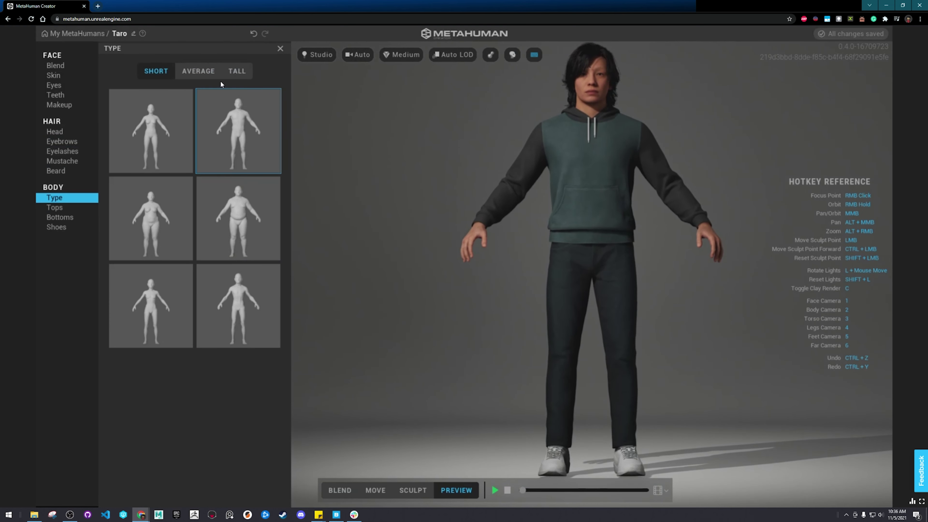
{"action": "left_click", "coordinate": [203, 70]}
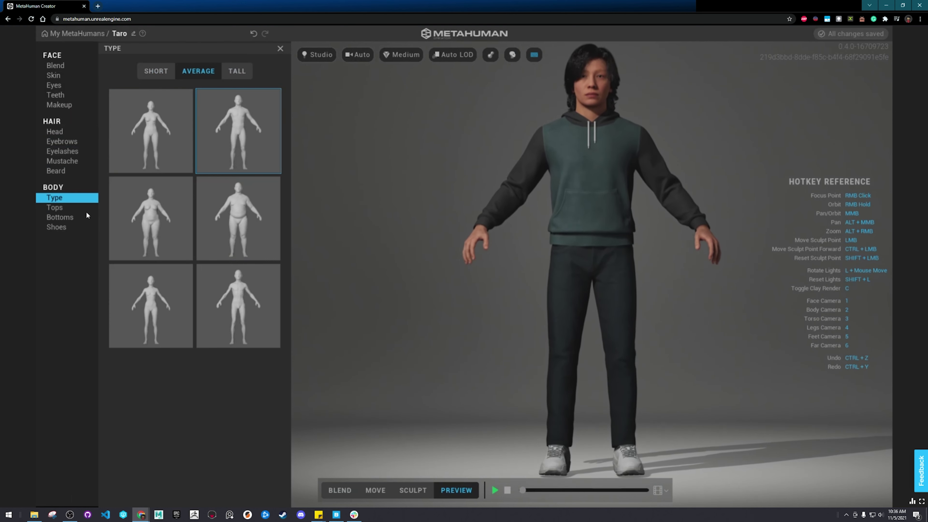
Try the button-up shirt and the Sweater as the character's top, and return to the two-colour hoodie.
{"action": "left_click", "coordinate": [71, 211]}
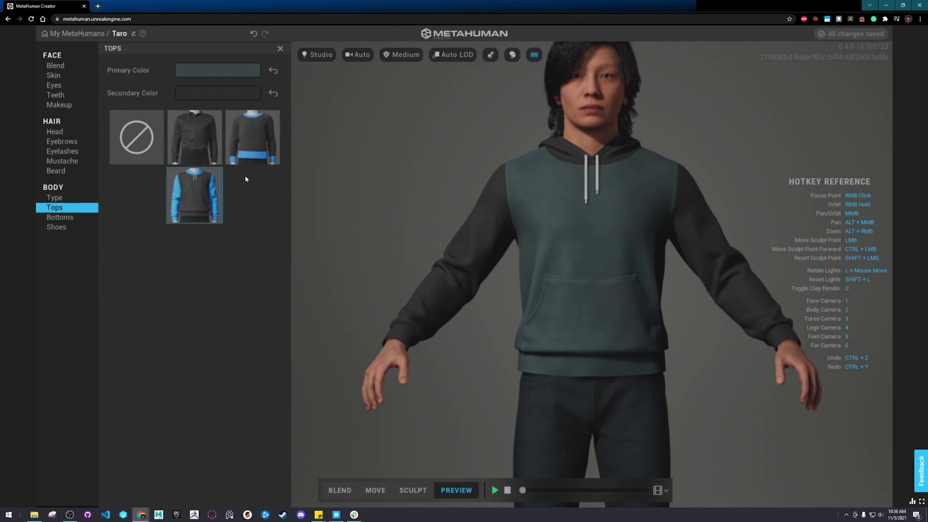
{"action": "left_click", "coordinate": [206, 143]}
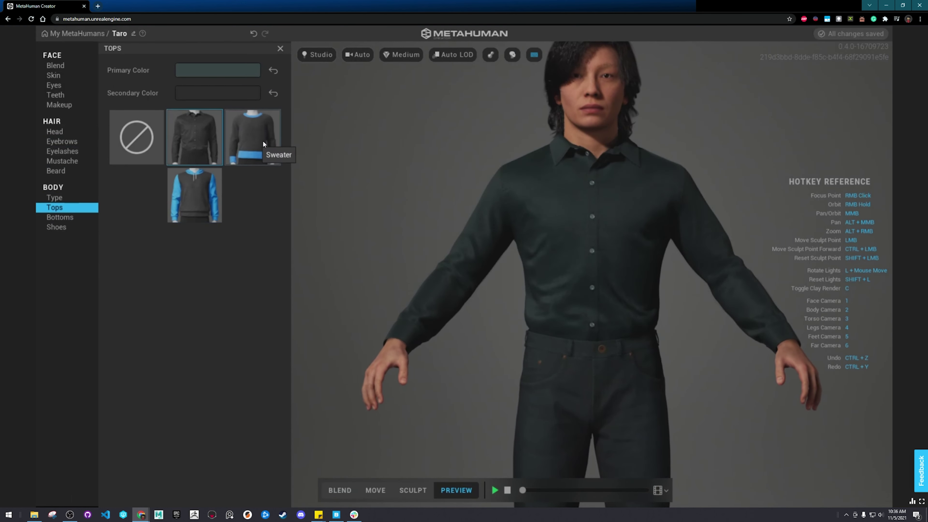
{"action": "left_click", "coordinate": [269, 146]}
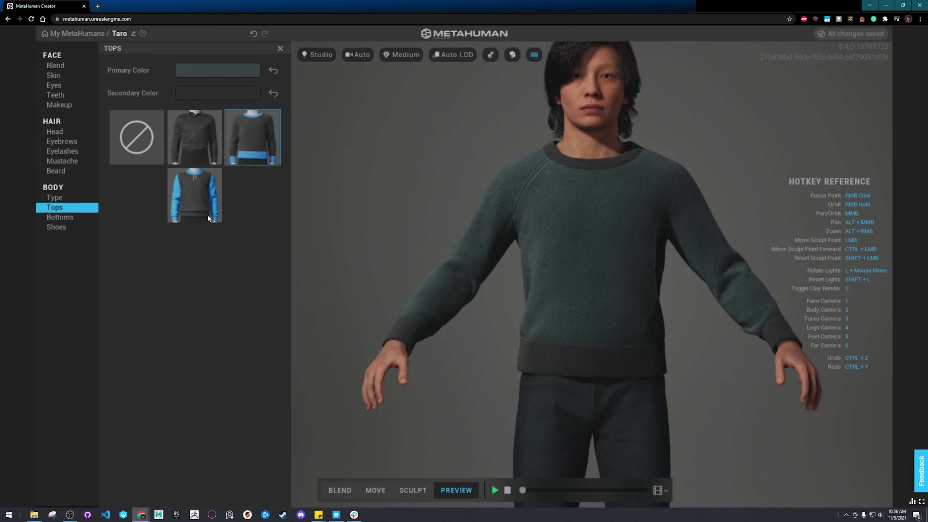
{"action": "left_click", "coordinate": [220, 187]}
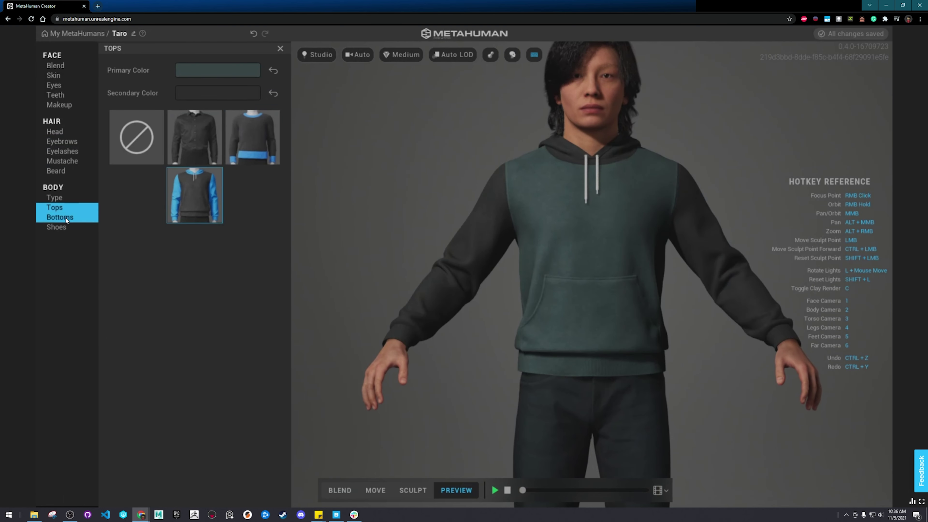
Dress the character in the cuffed cargo pants after trying the shorts, no bottoms and the Jeans Slim.
{"action": "left_click", "coordinate": [58, 217]}
{"action": "left_click", "coordinate": [215, 196]}
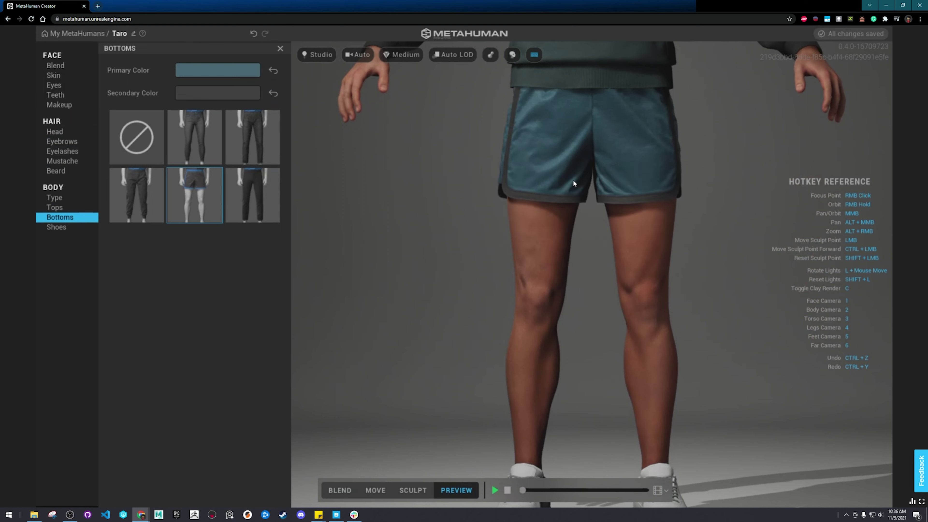
{"action": "left_click", "coordinate": [189, 129]}
{"action": "left_click", "coordinate": [130, 135]}
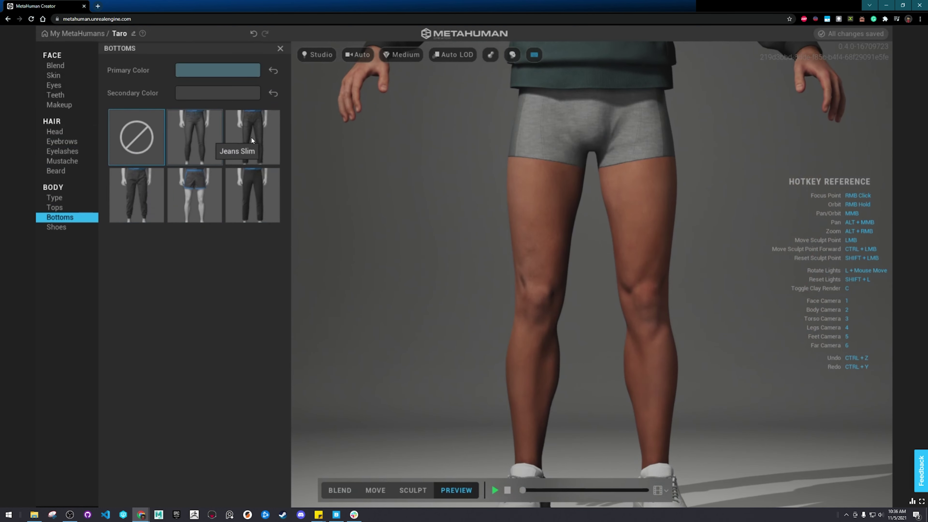
{"action": "left_click", "coordinate": [265, 137]}
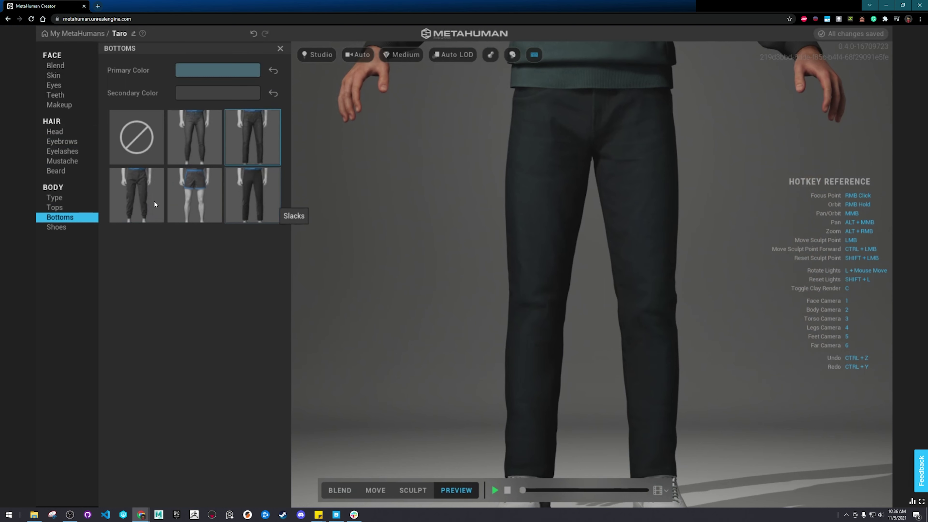
{"action": "left_click", "coordinate": [134, 201]}
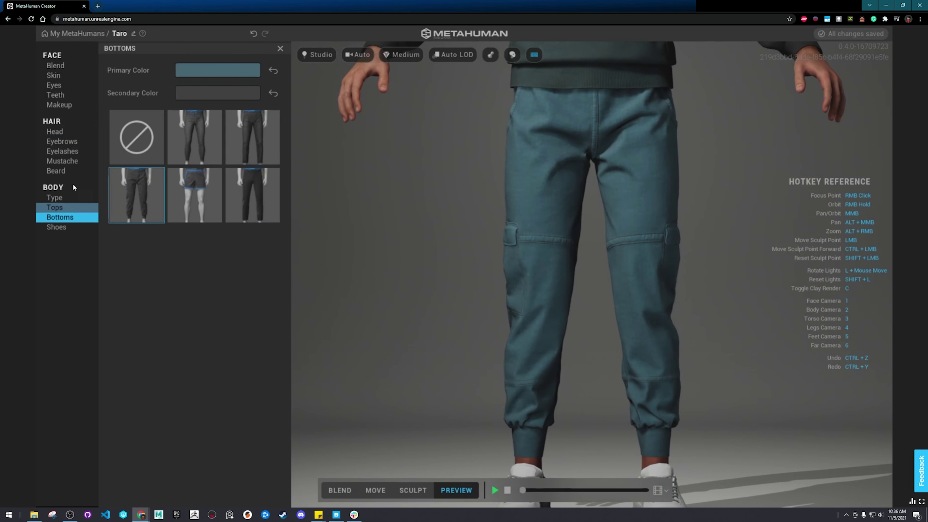
Replace the Casual Sneakers with the flip-flops, and return to the My MetaHumans overview after a look at the face blend options.
{"action": "left_click", "coordinate": [67, 226]}
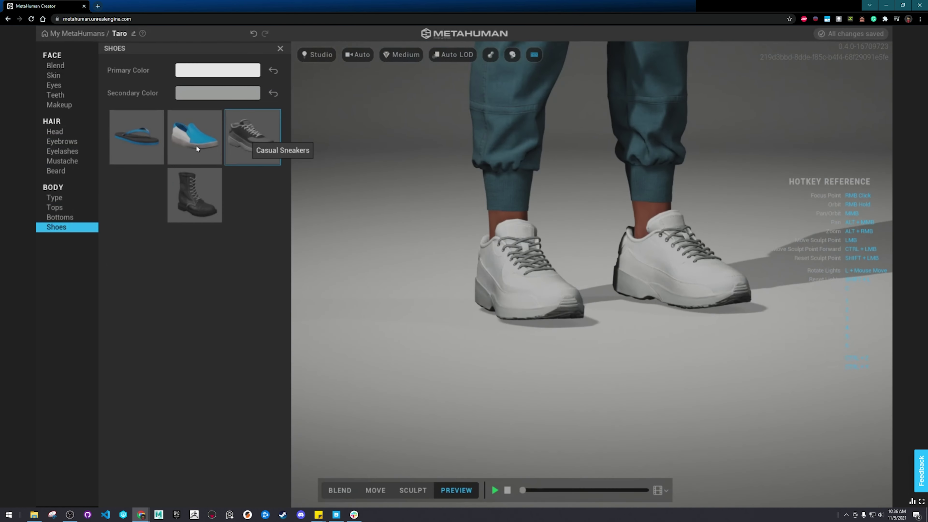
{"action": "left_click", "coordinate": [139, 155]}
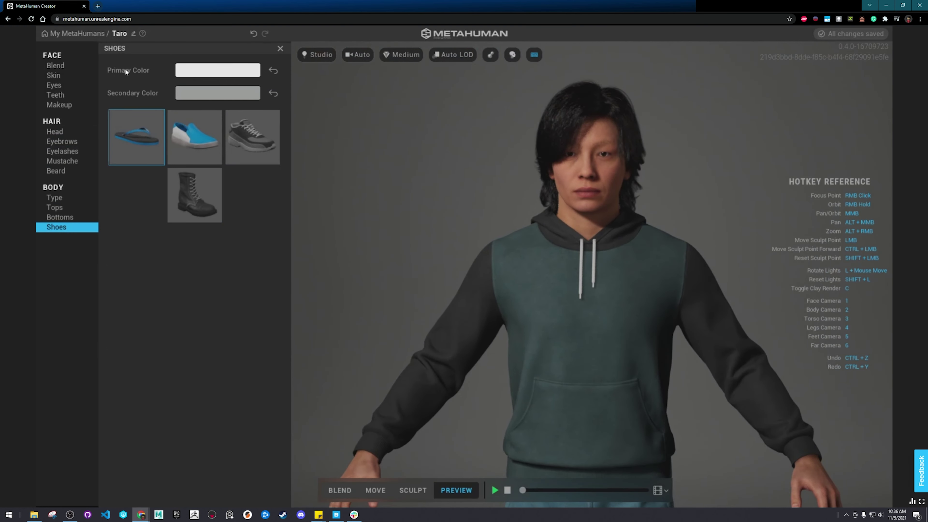
{"action": "left_click", "coordinate": [71, 62]}
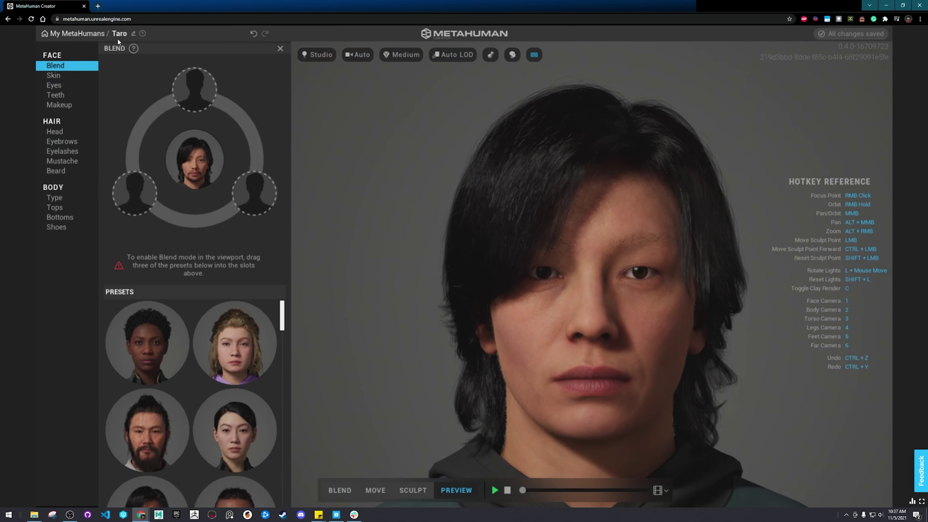
{"action": "left_click", "coordinate": [72, 33]}
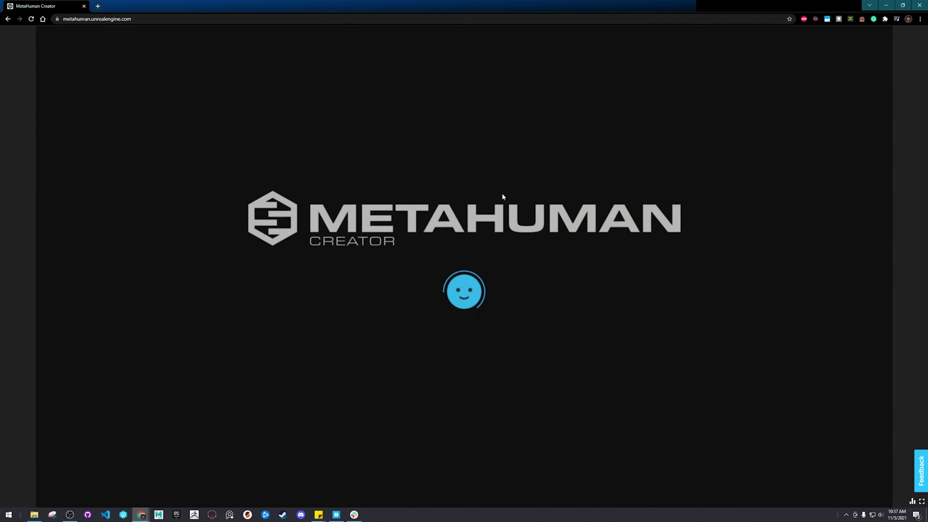